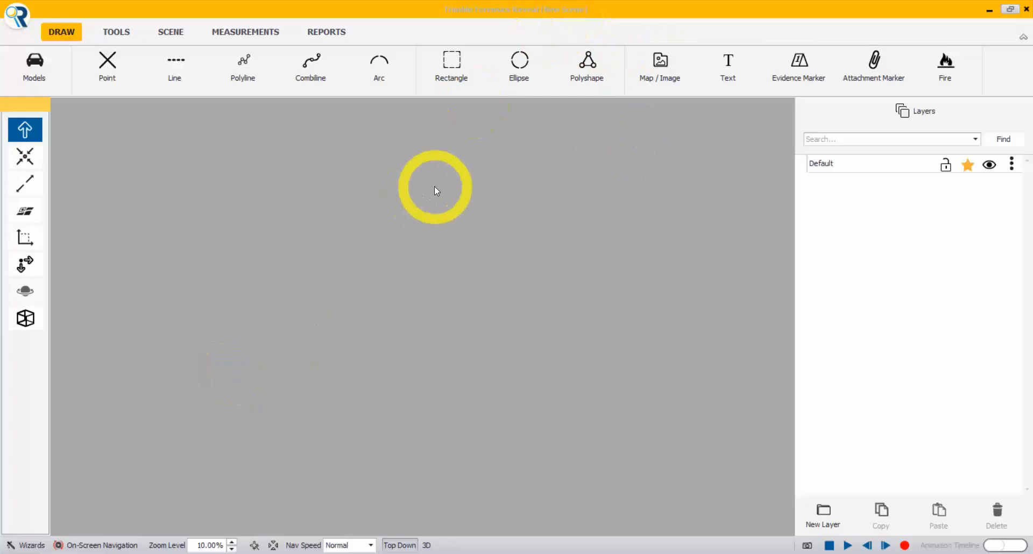
# - Start a measurement data log import in Trimble Forensics Capture format and load Realworks test GNSS.capture from the Trimble Forensics Workflow folder
pyautogui.click(224, 33)
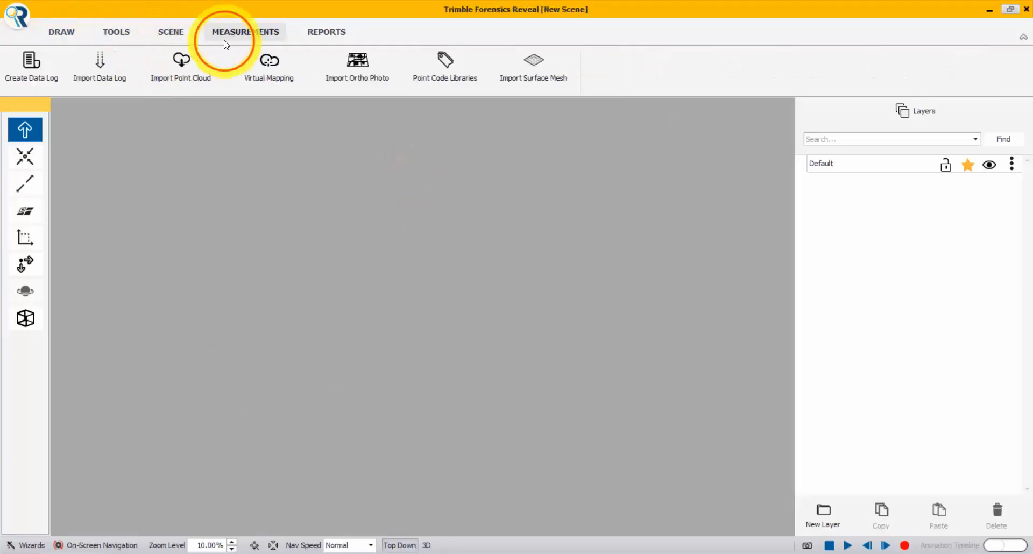
pyautogui.click(102, 72)
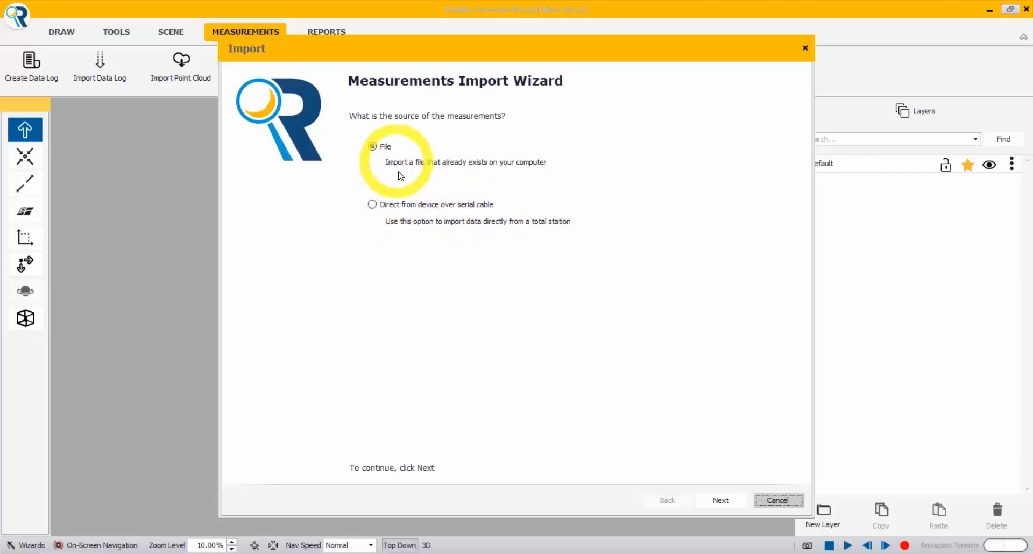
pyautogui.click(720, 500)
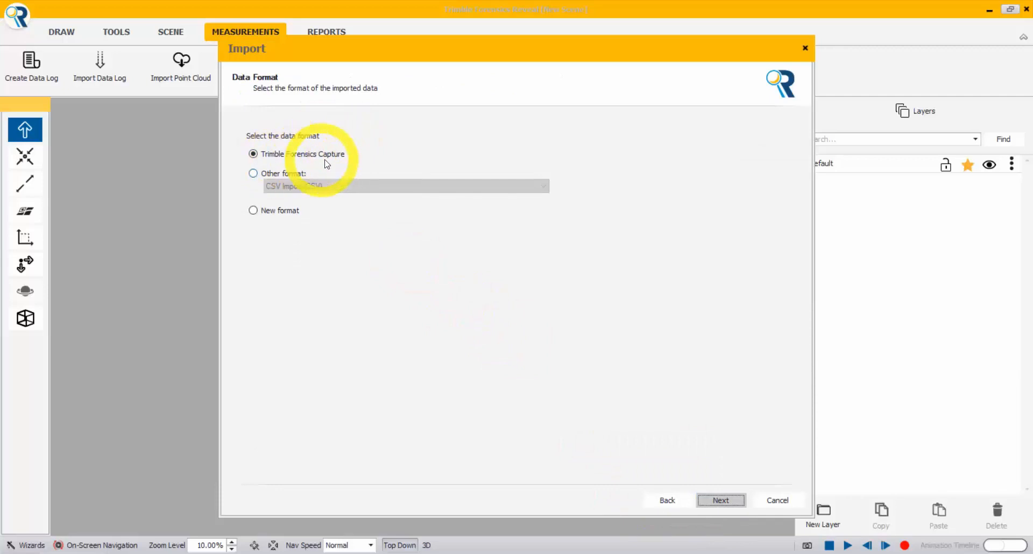
pyautogui.click(721, 499)
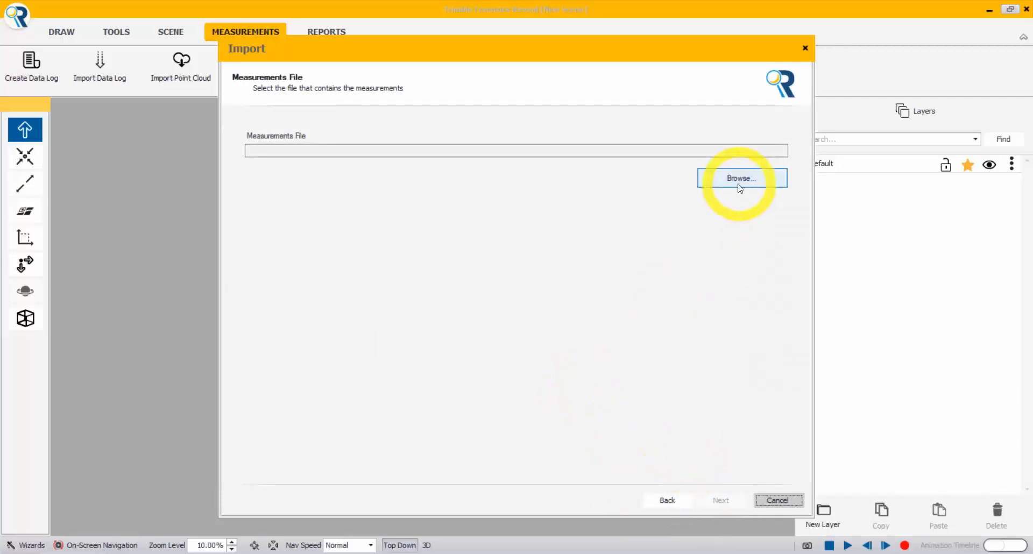
pyautogui.click(740, 185)
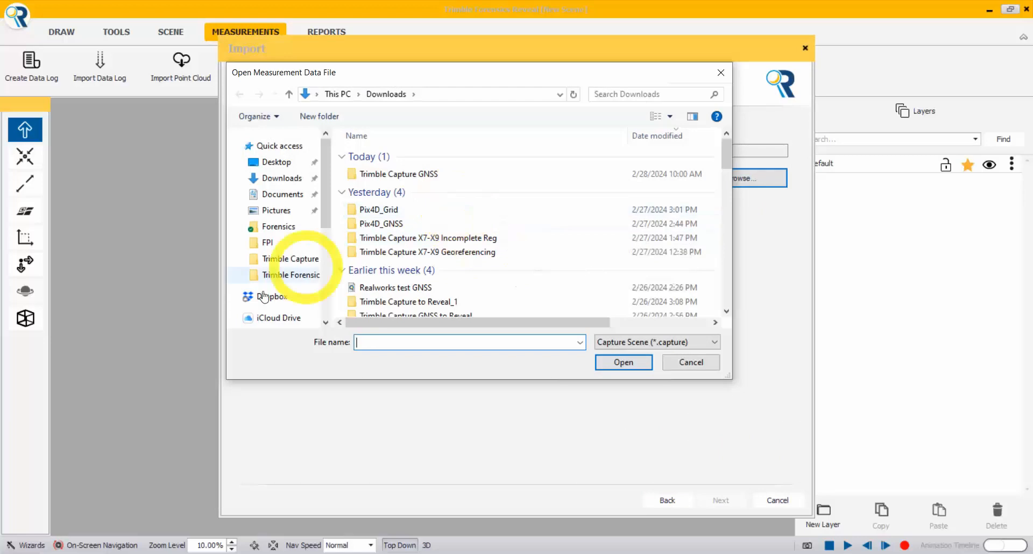
pyautogui.click(285, 274)
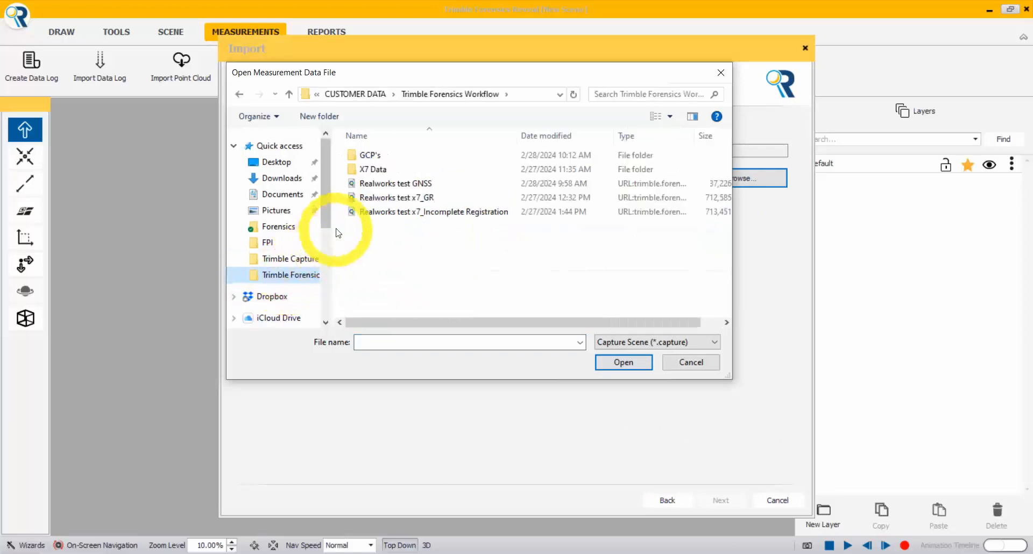
pyautogui.click(422, 186)
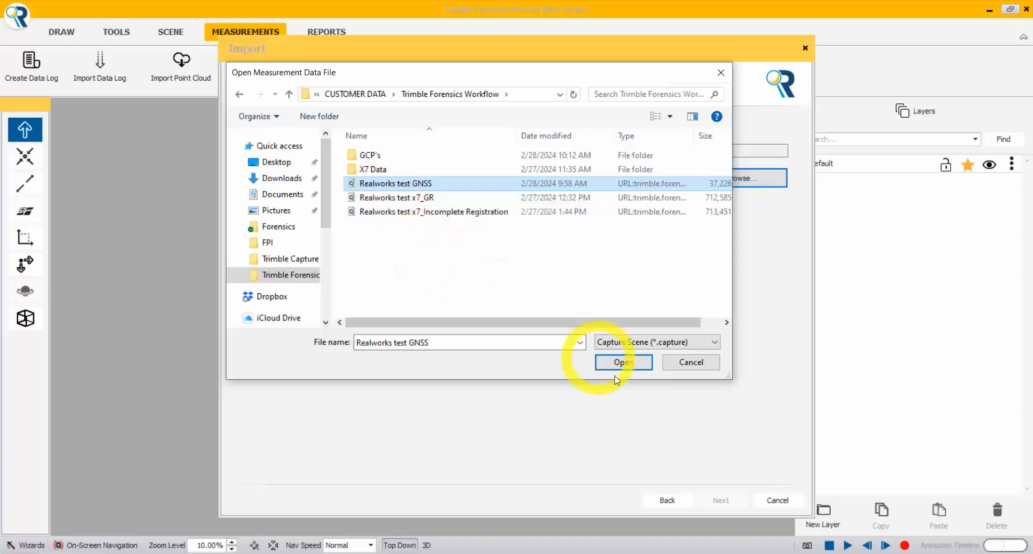
pyautogui.click(623, 362)
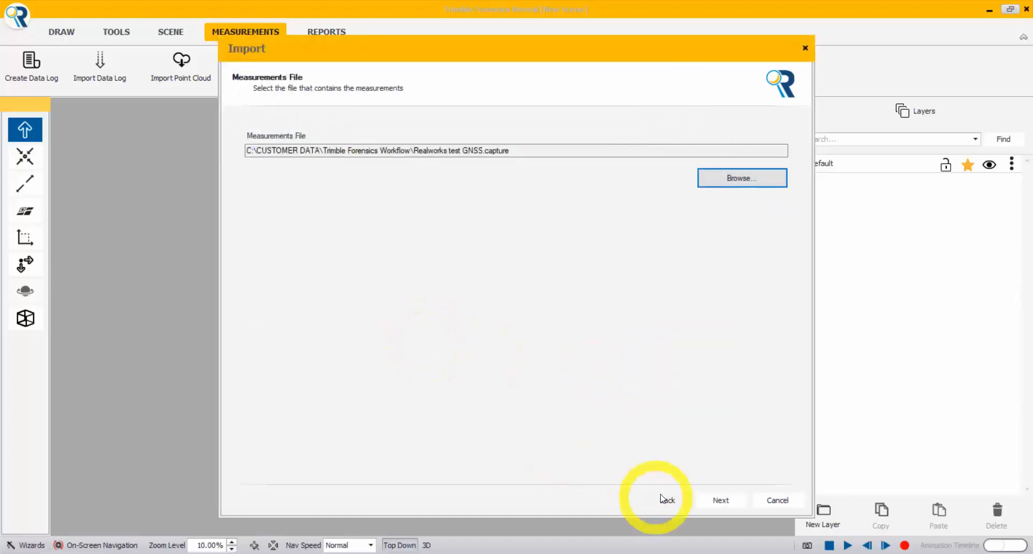
# - Import the points and attachments with the suggested log name and default log properties, placing the baseline at the scene origin (0,0,0)
pyautogui.click(720, 500)
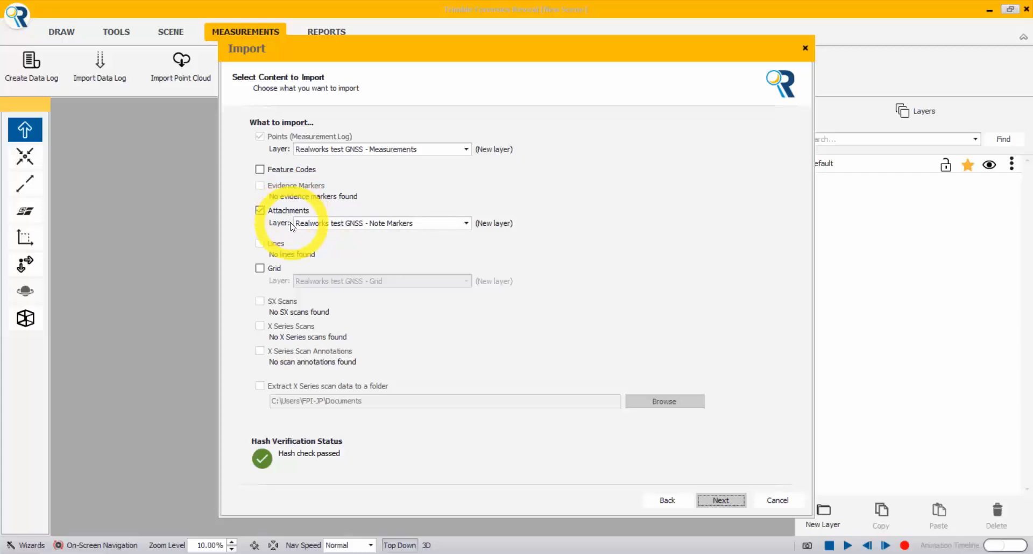
pyautogui.click(706, 495)
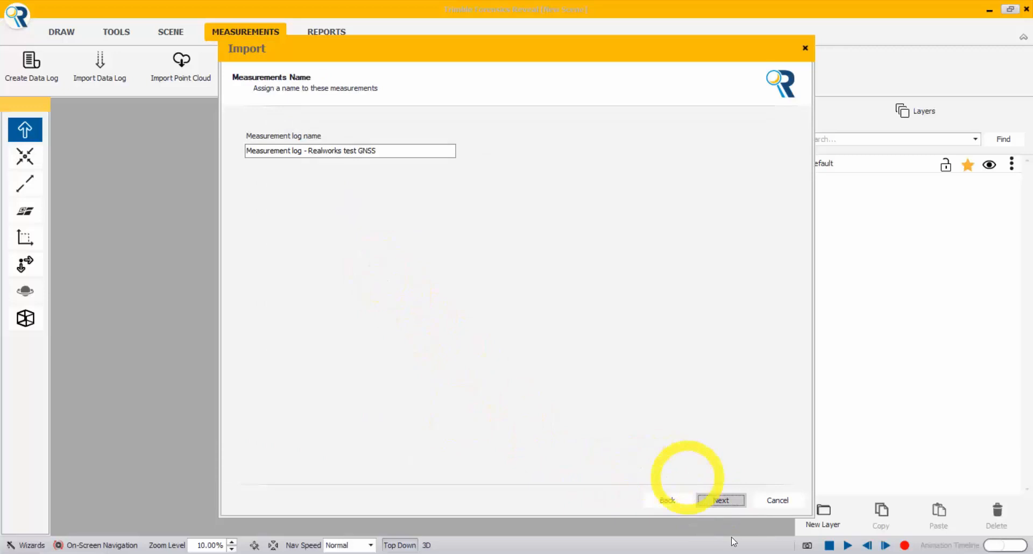
pyautogui.click(730, 501)
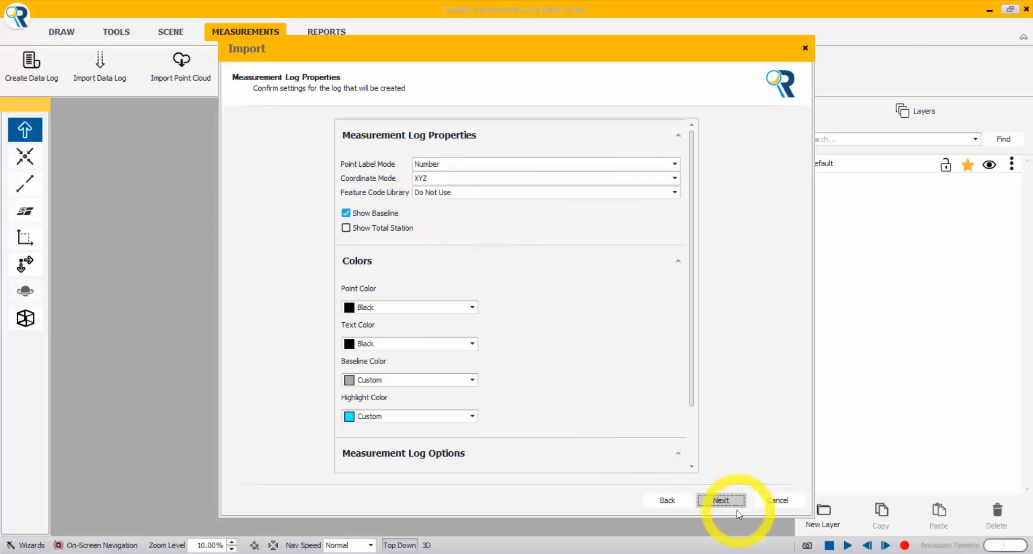
pyautogui.click(721, 500)
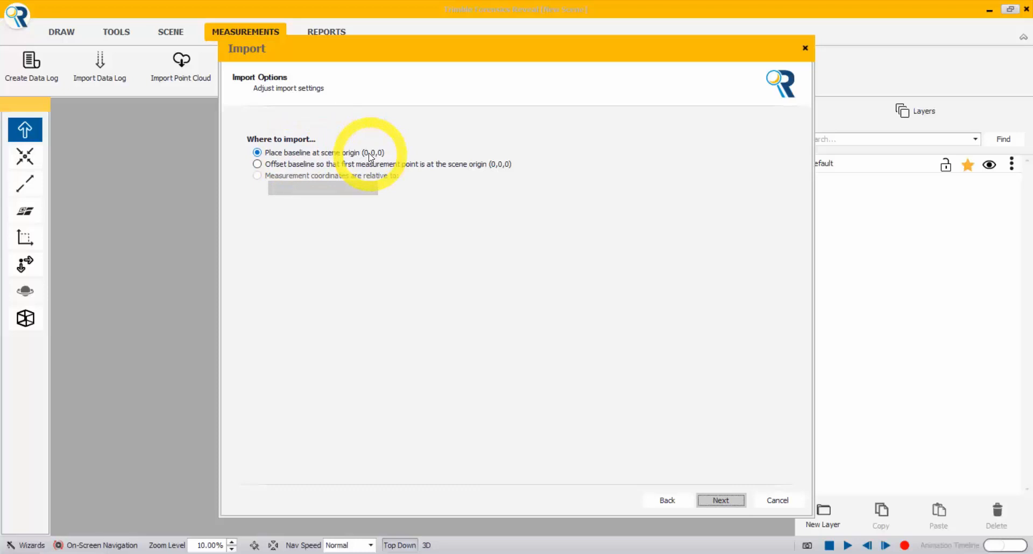
pyautogui.click(721, 500)
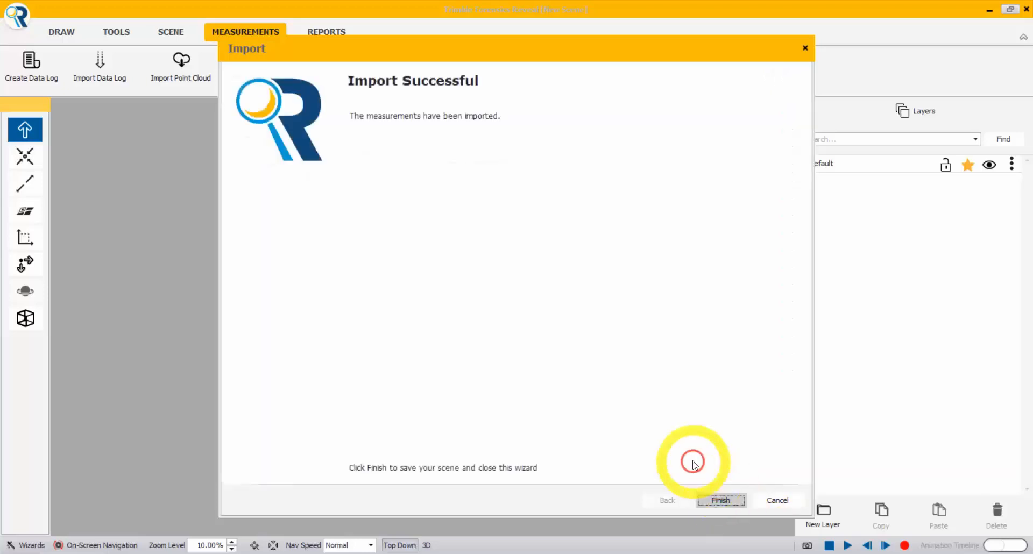
# - Finish the import wizard and lower the ground plane for the imported points beneath it
pyautogui.click(712, 499)
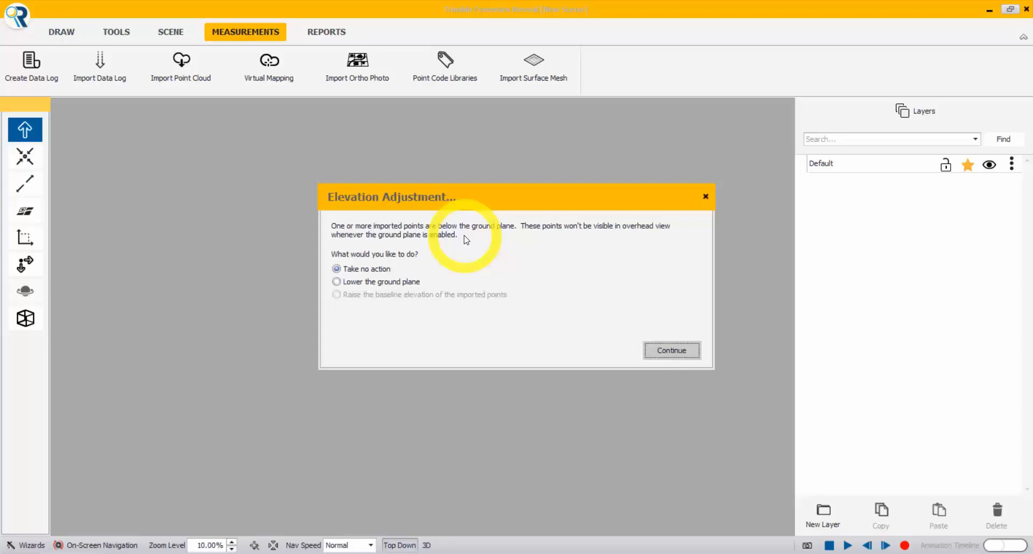
pyautogui.click(338, 282)
pyautogui.click(676, 353)
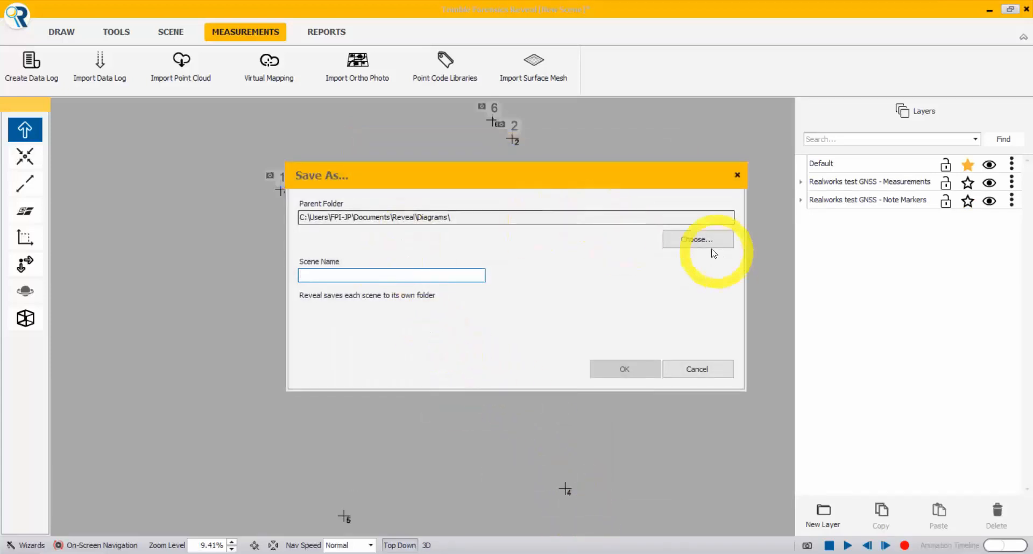
# - Set the scene's parent folder to Trimble Forensics Workflow inside CUSTOMER DATA on the C: drive
pyautogui.click(698, 240)
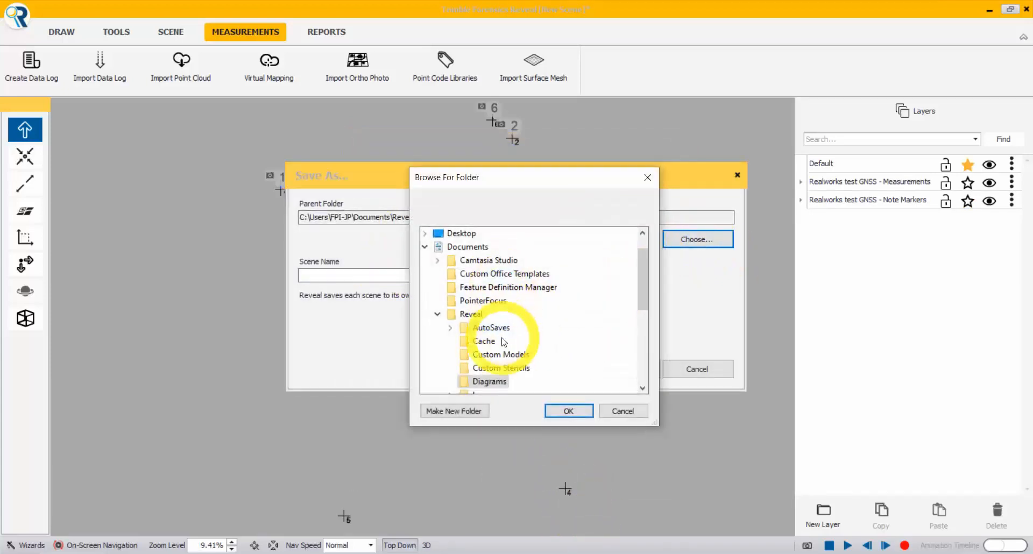
pyautogui.scroll(1, 503, 342)
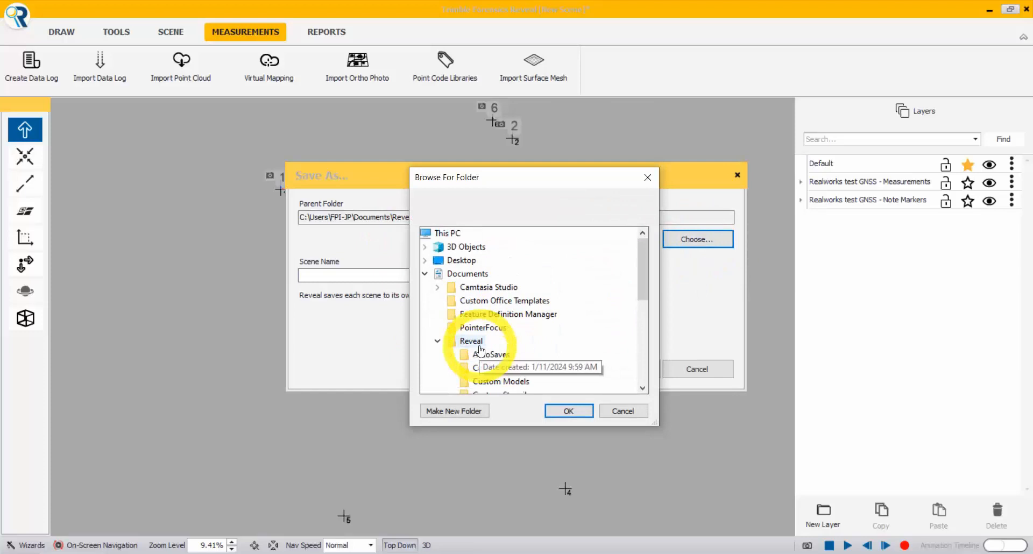
pyautogui.doubleClick(452, 273)
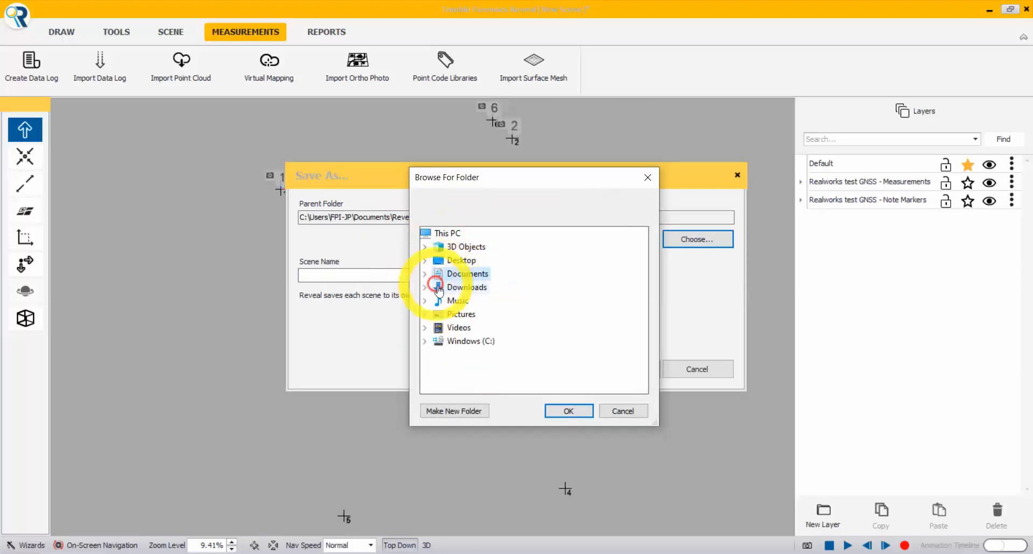
pyautogui.doubleClick(456, 342)
pyautogui.doubleClick(481, 269)
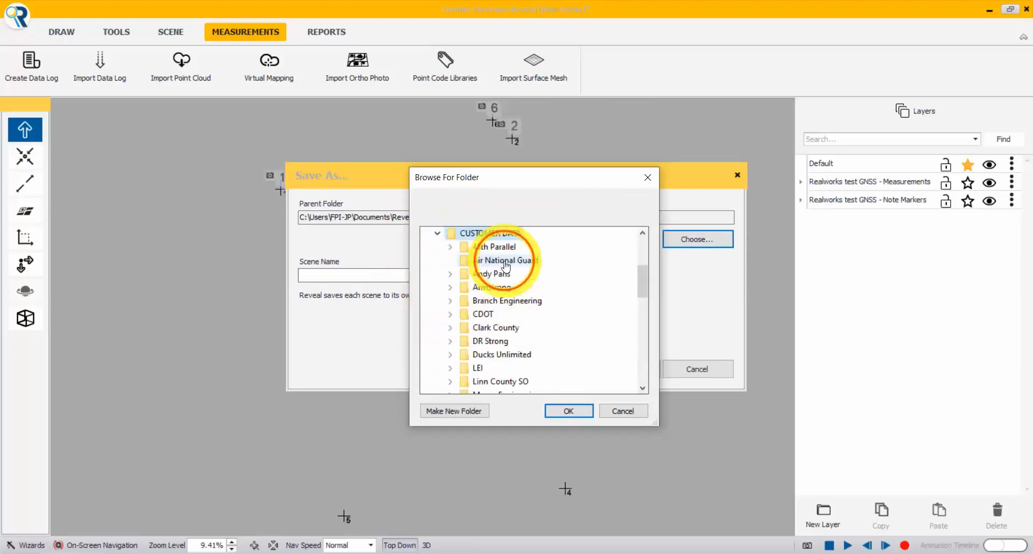
pyautogui.scroll(-6, 492, 344)
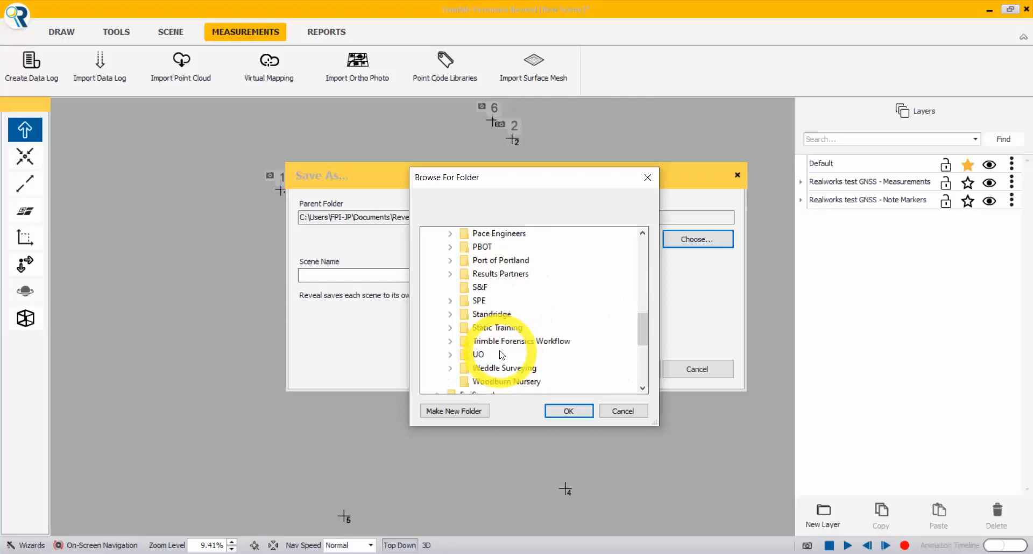
pyautogui.doubleClick(500, 341)
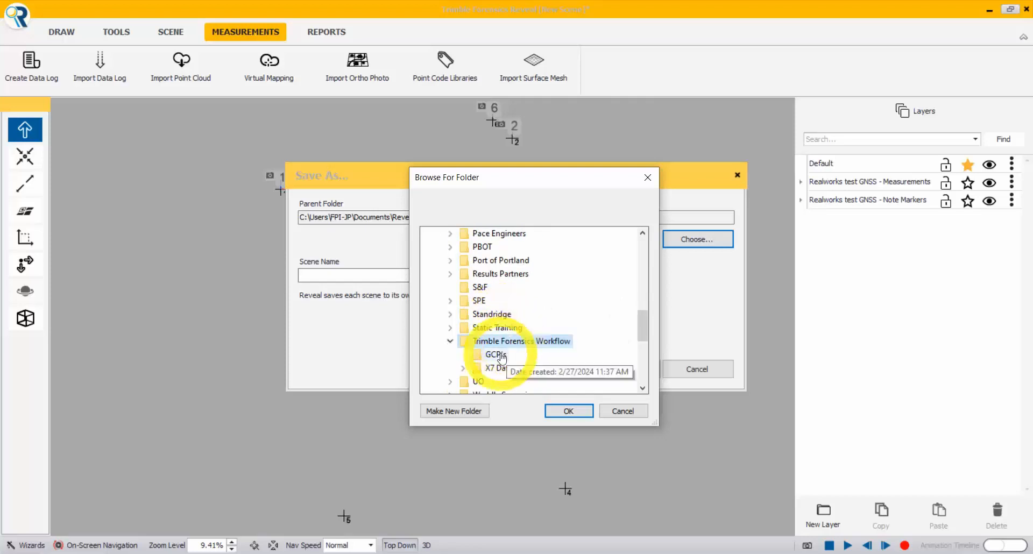
pyautogui.click(568, 411)
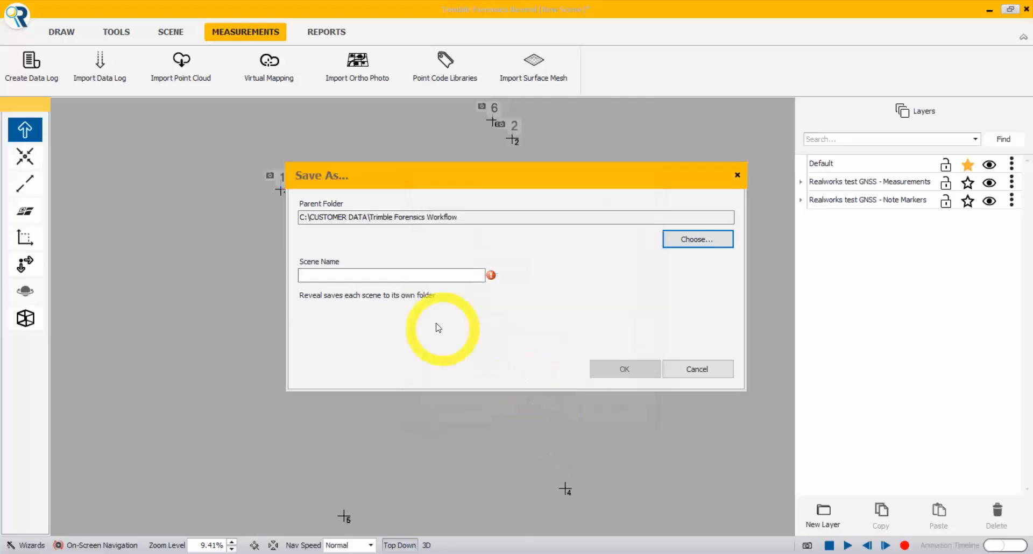
# - Name the scene "Trimble Capture with GNSS" and save it
pyautogui.click(404, 277)
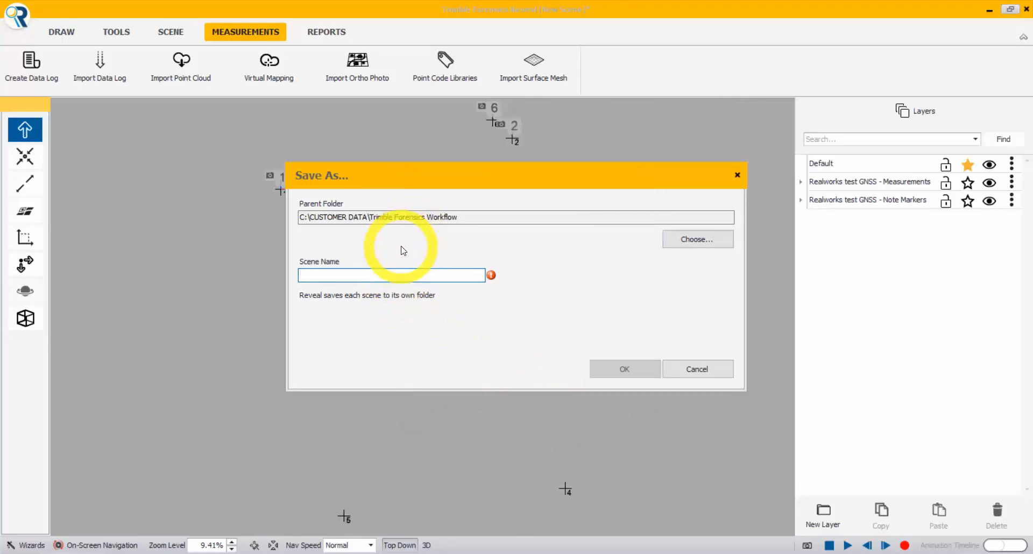
pyautogui.write('Trimble ')
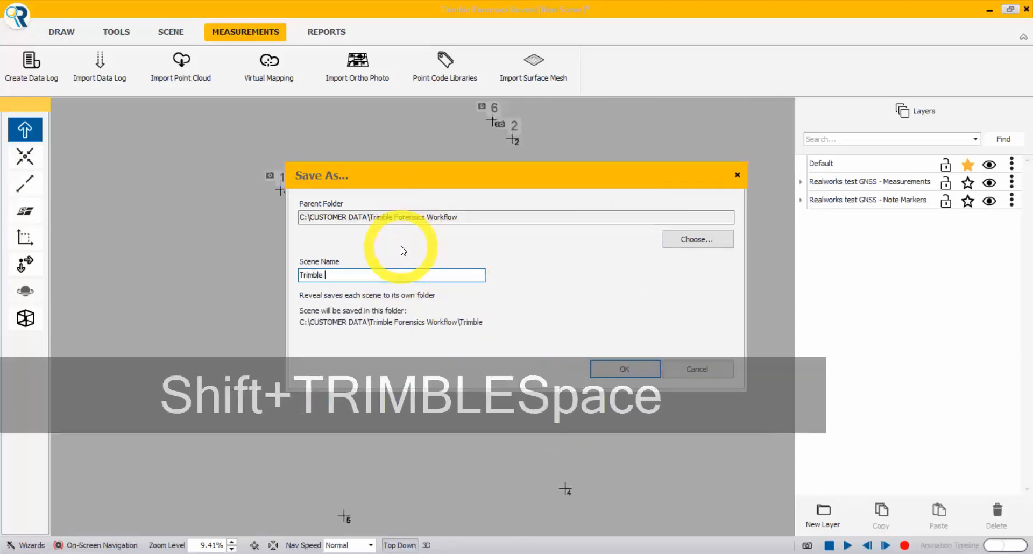
pyautogui.write('Capture wit')
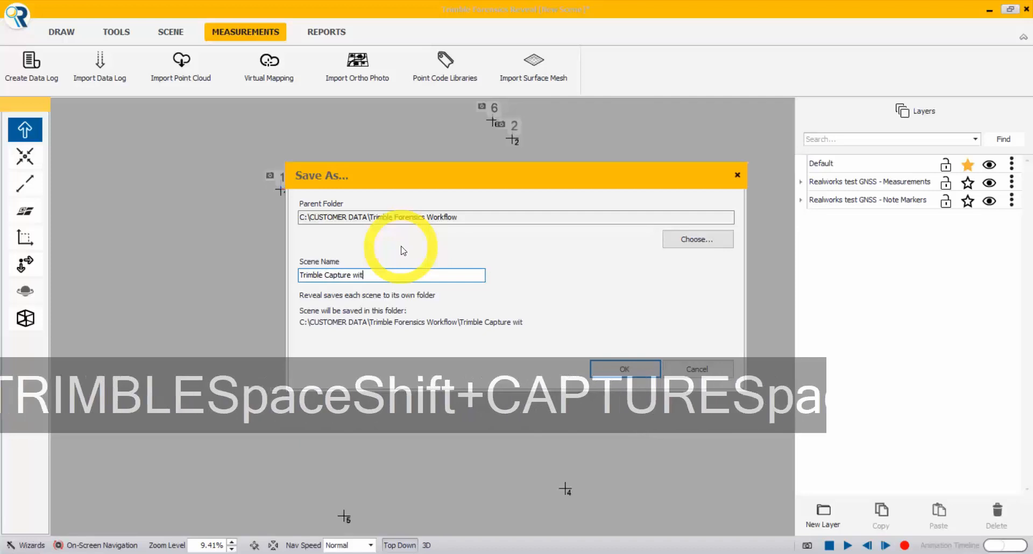
pyautogui.write('h GNSS')
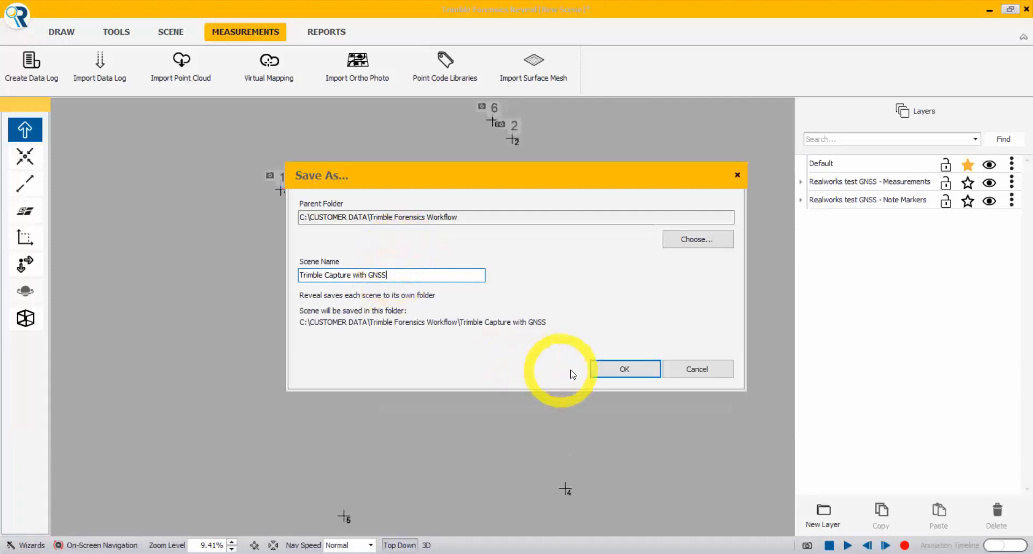
pyautogui.click(618, 370)
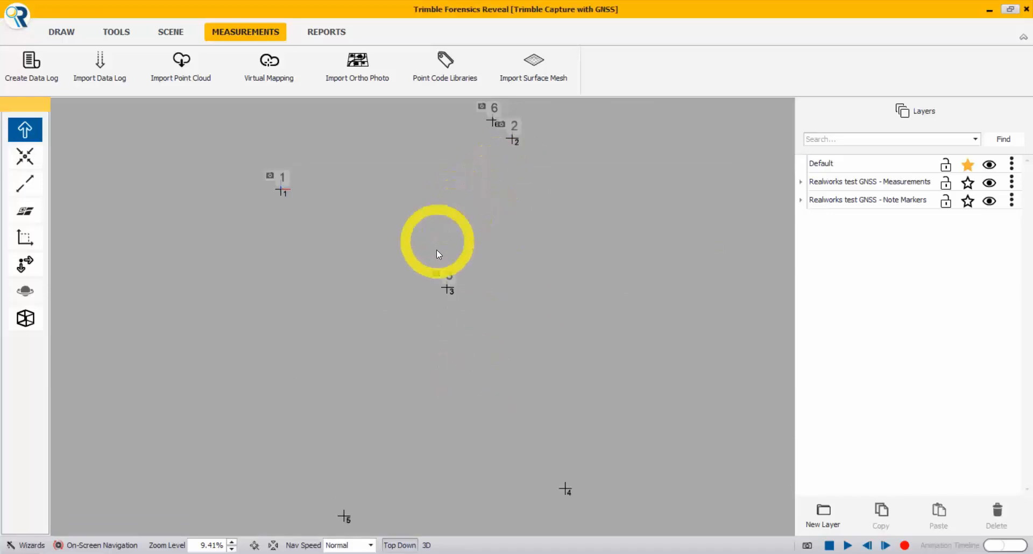
# - Open the measurement log from point 3, review its table of point coordinates and codes, and close the table
pyautogui.doubleClick(445, 294)
pyautogui.moveTo(331, 312); pyautogui.dragTo(429, 120)
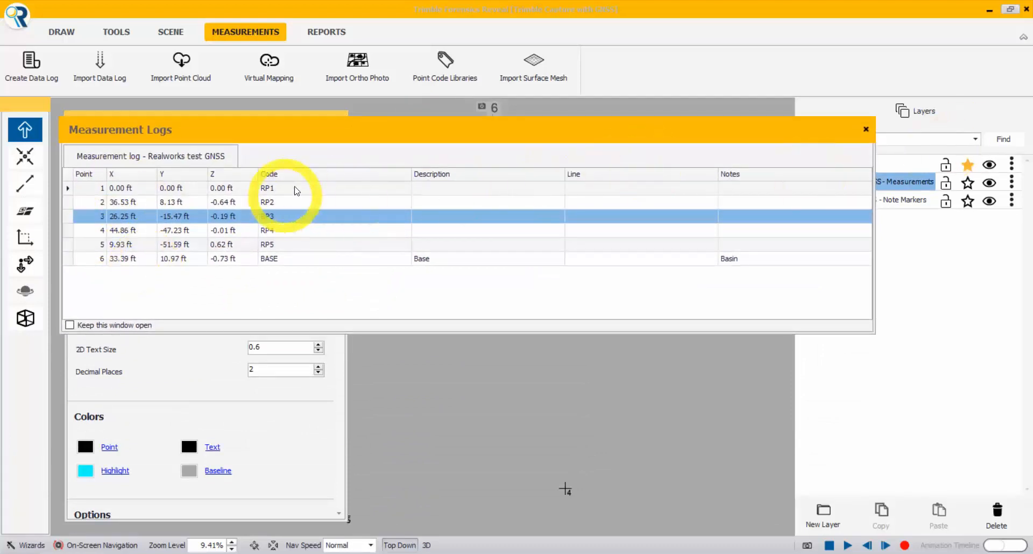
pyautogui.click(865, 130)
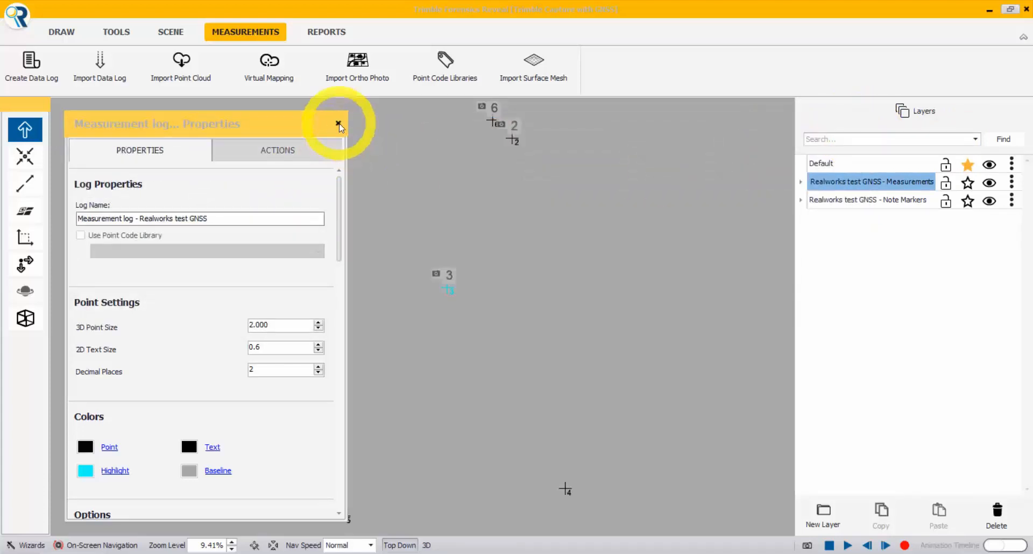
# - Open the ground control point export for the Realworks test GNSS measurement log
pyautogui.moveTo(307, 121); pyautogui.dragTo(328, 106)
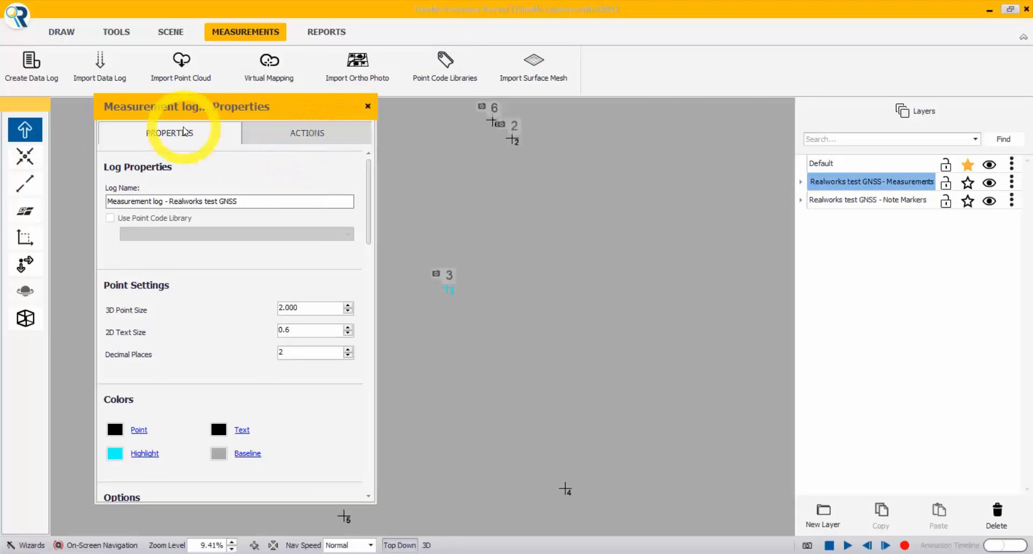
pyautogui.click(314, 141)
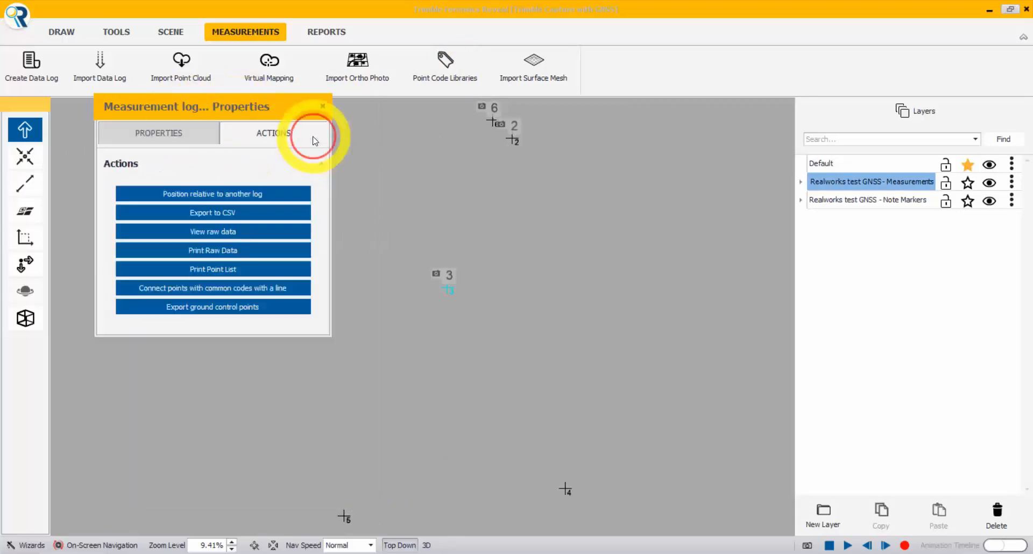
pyautogui.click(226, 311)
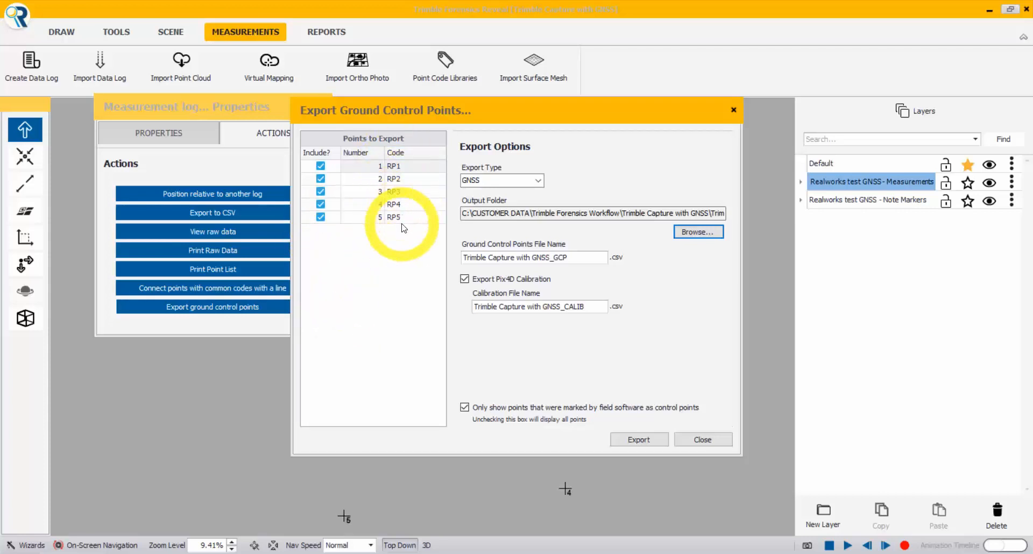
pyautogui.click(321, 217)
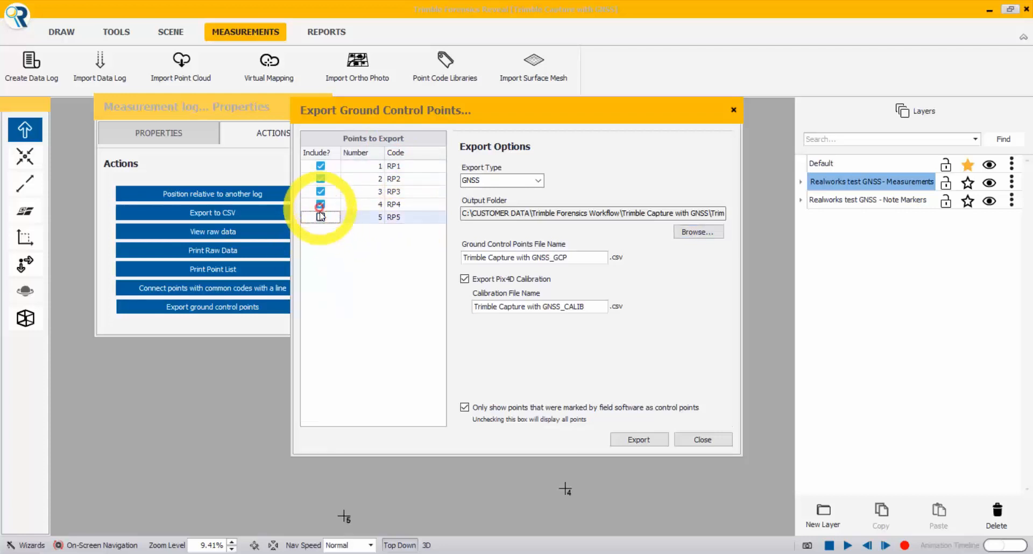
pyautogui.click(320, 203)
pyautogui.click(320, 193)
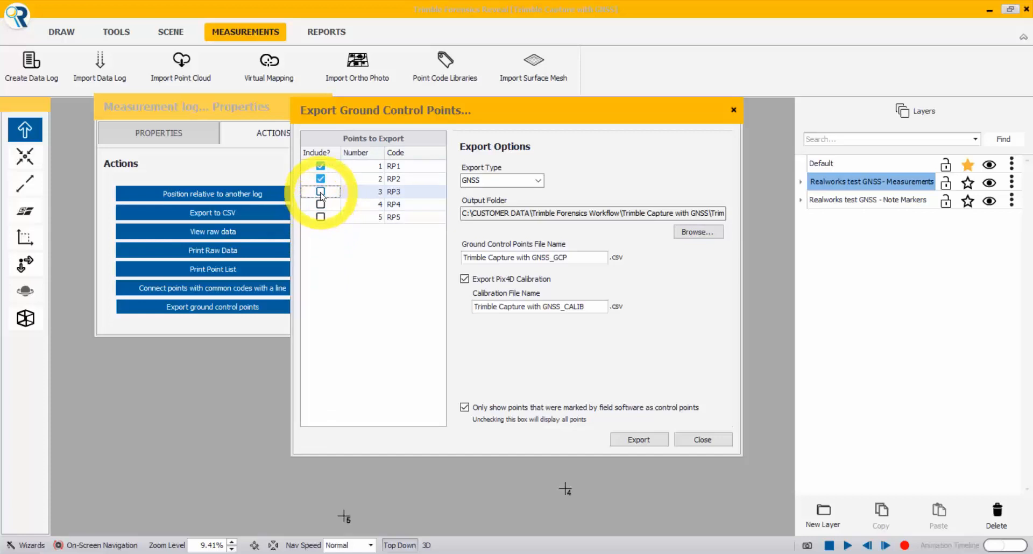
pyautogui.click(321, 194)
pyautogui.click(325, 205)
pyautogui.click(321, 204)
pyautogui.click(320, 216)
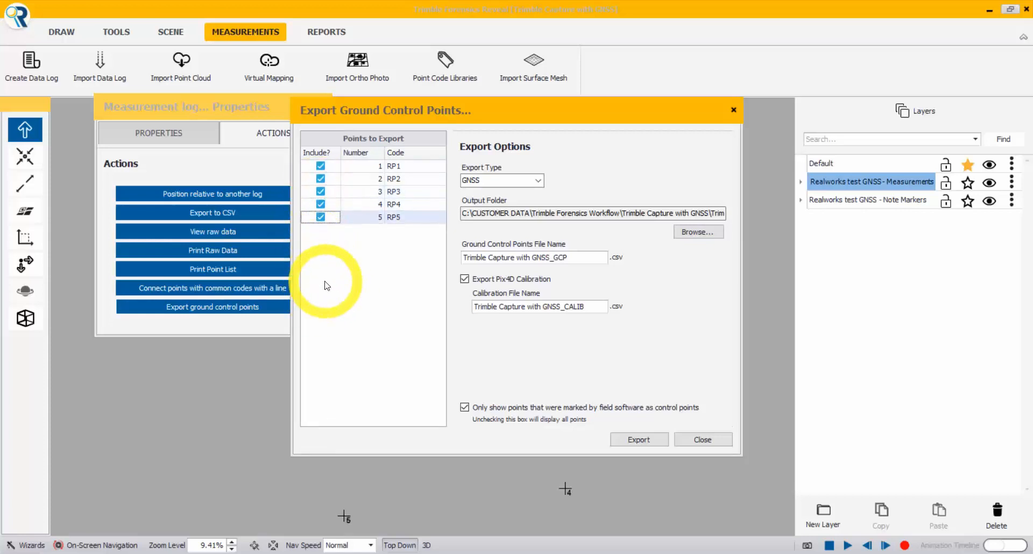
# - Keep the export type as GNSS and name the ground control points file "Trimble Capture with GNSS_GCP_GNSS"
pyautogui.click(538, 180)
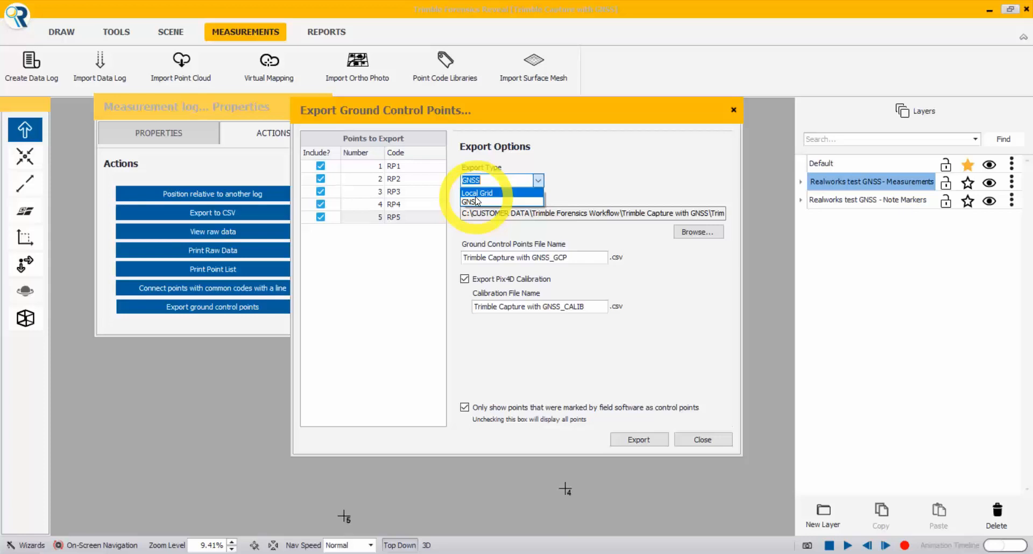
pyautogui.click(484, 202)
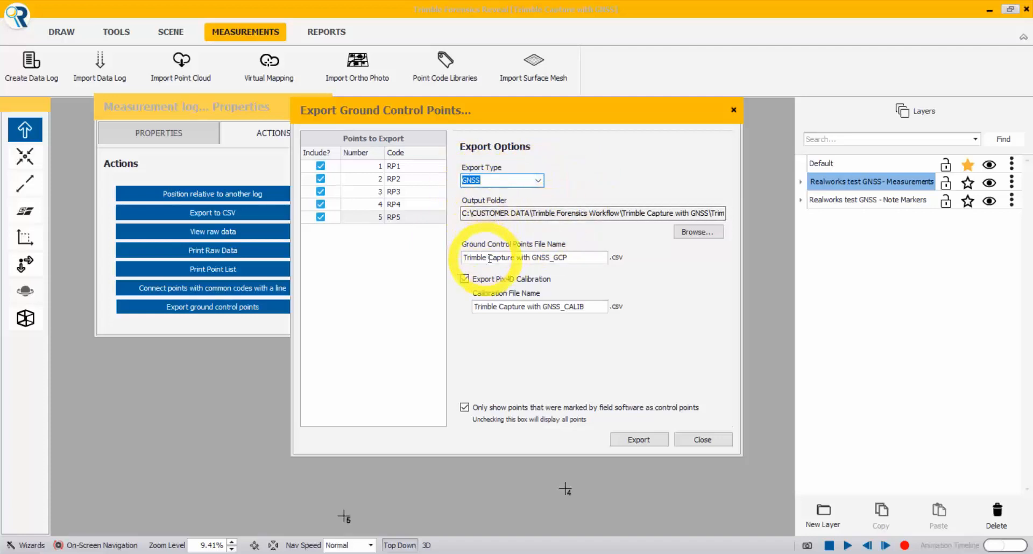
pyautogui.click(568, 257)
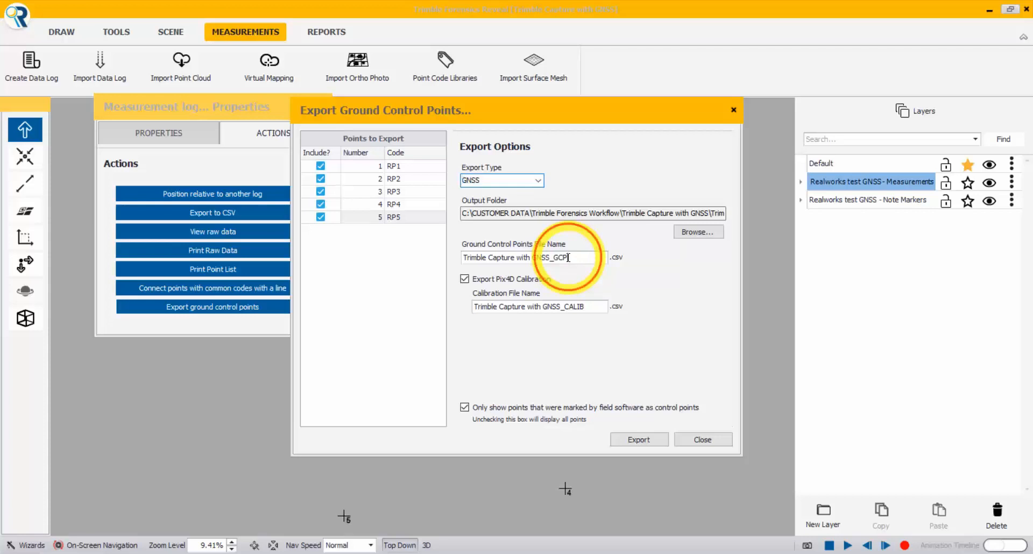
pyautogui.click(558, 275)
pyautogui.write('_GNSN')
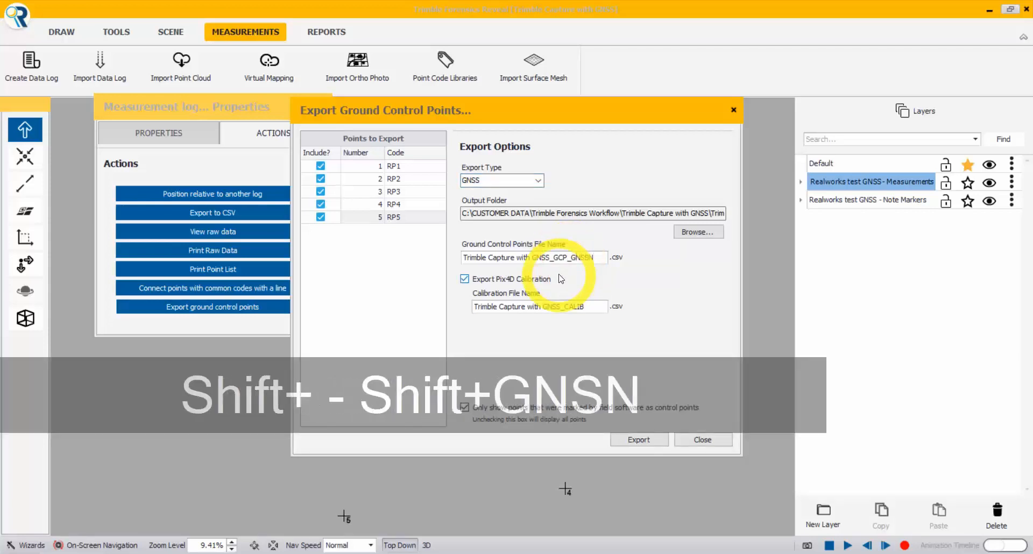
pyautogui.press('BackSpace')
pyautogui.write('S')
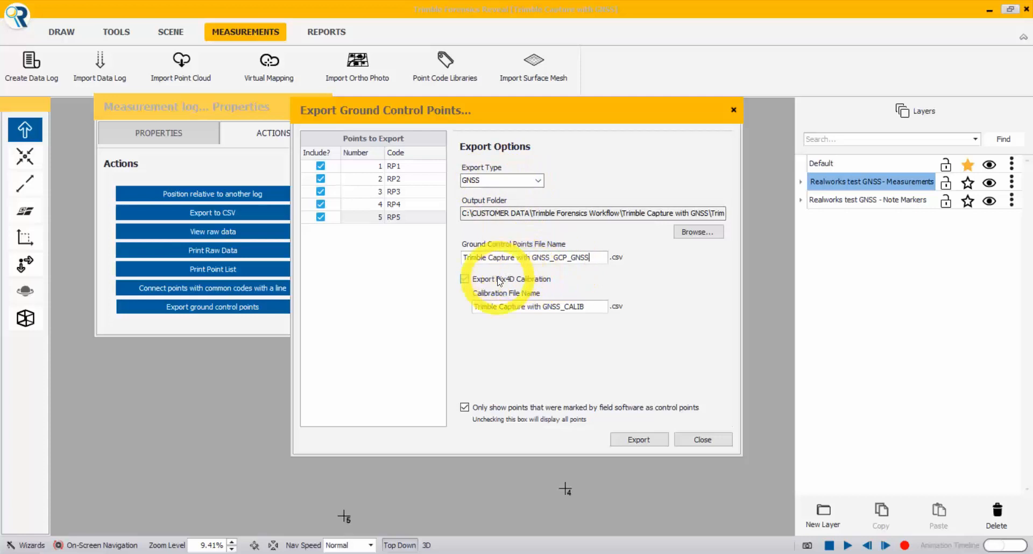
# - Export points RP1 to RP5 as GNSS ground control points together with the Pix4D calibration file
pyautogui.doubleClick(587, 257)
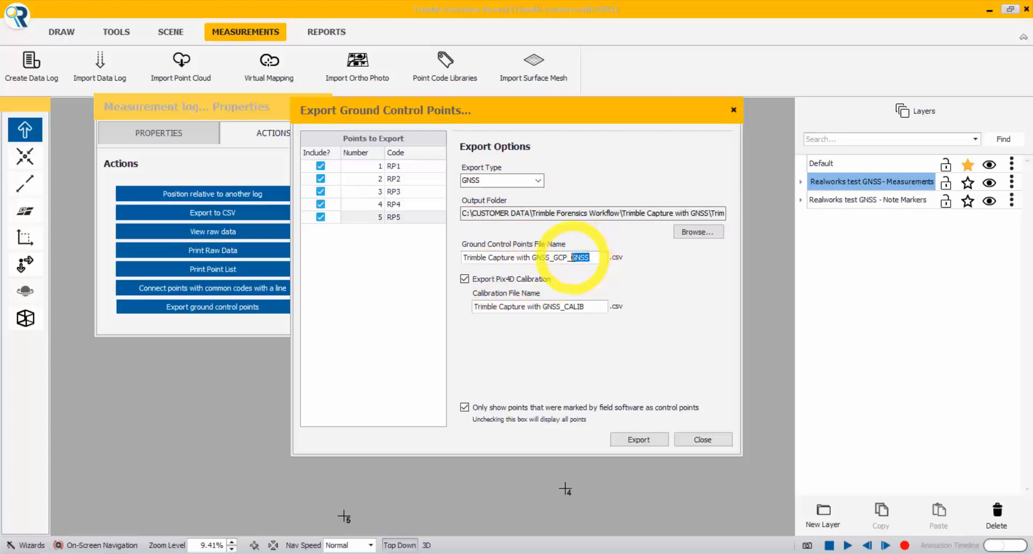
pyautogui.click(493, 281)
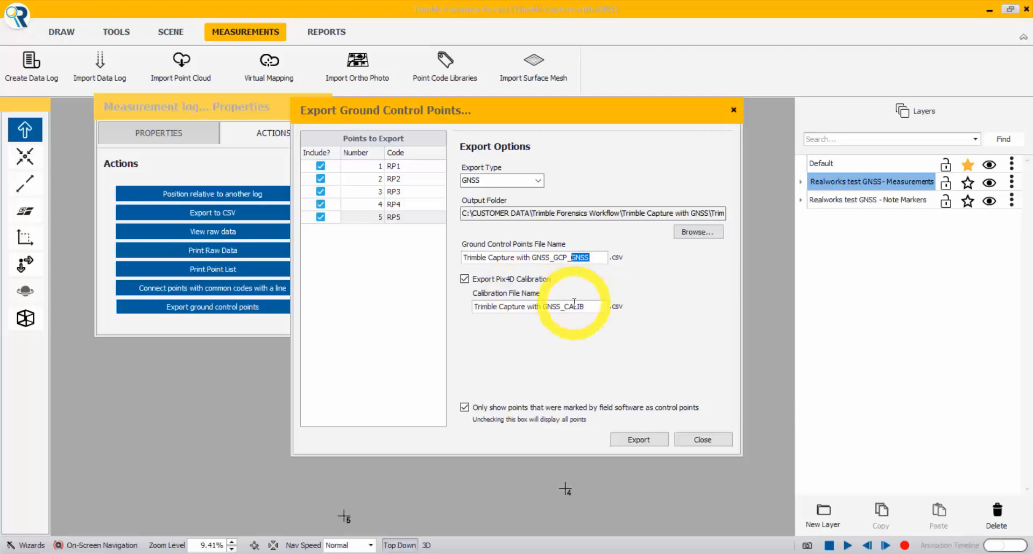
pyautogui.click(633, 441)
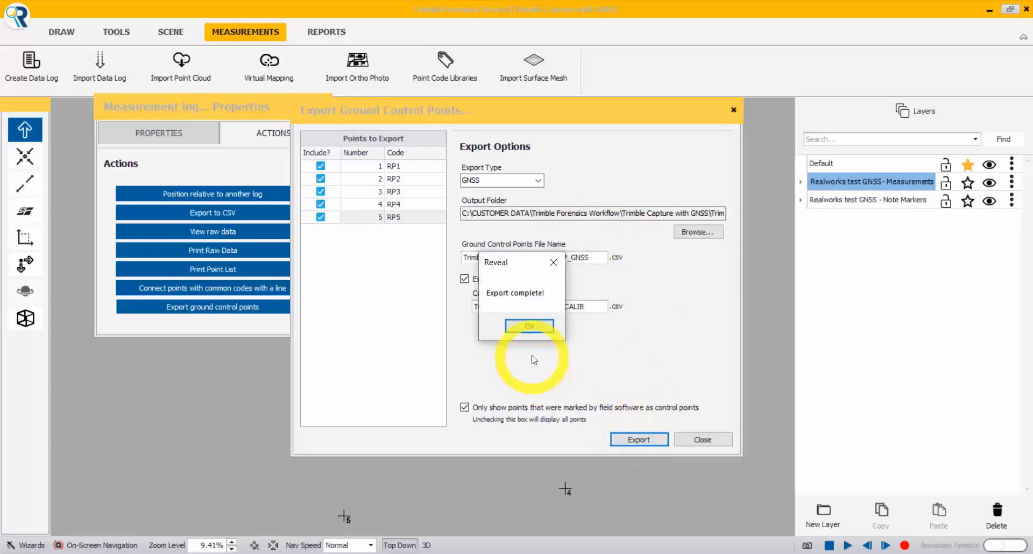
pyautogui.click(533, 329)
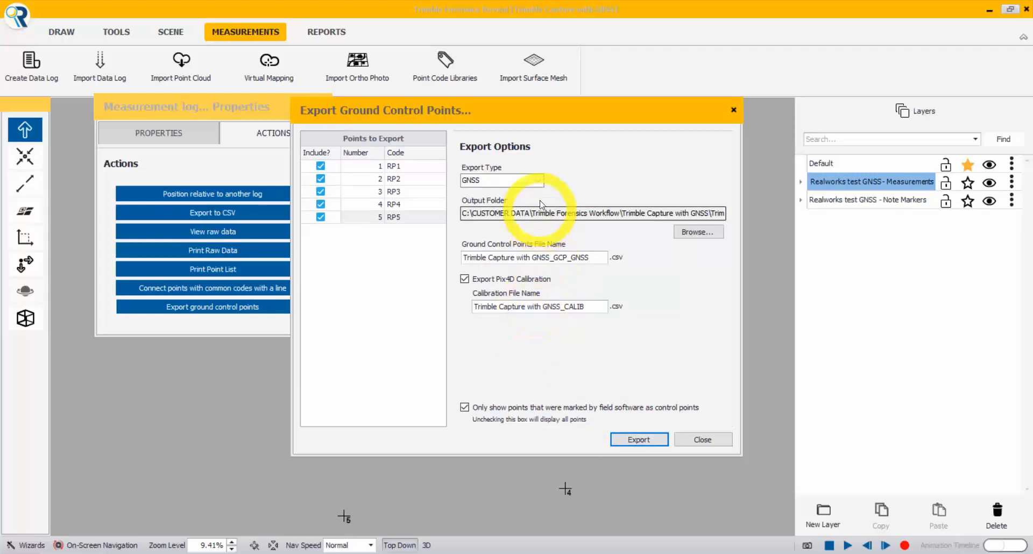
# - Change the export type to Local Grid and name the ground control points file "Trimble Capture with GNSS_GCP_Grid"
pyautogui.click(538, 182)
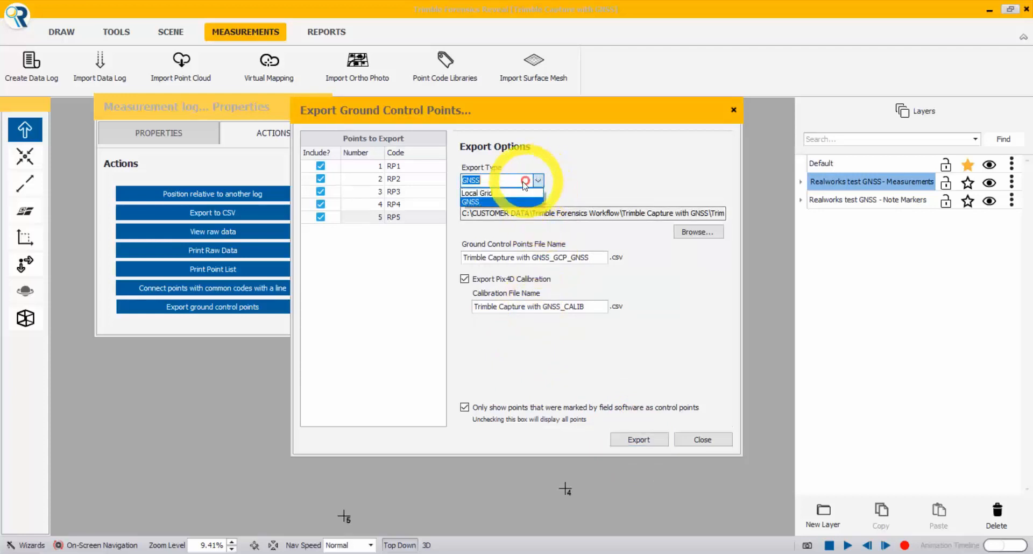
pyautogui.click(500, 194)
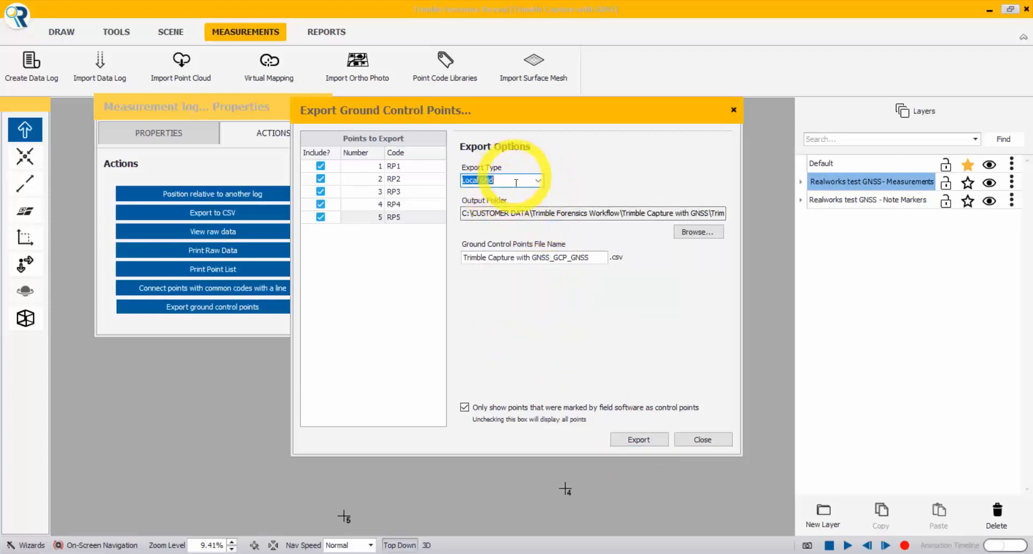
pyautogui.click(592, 260)
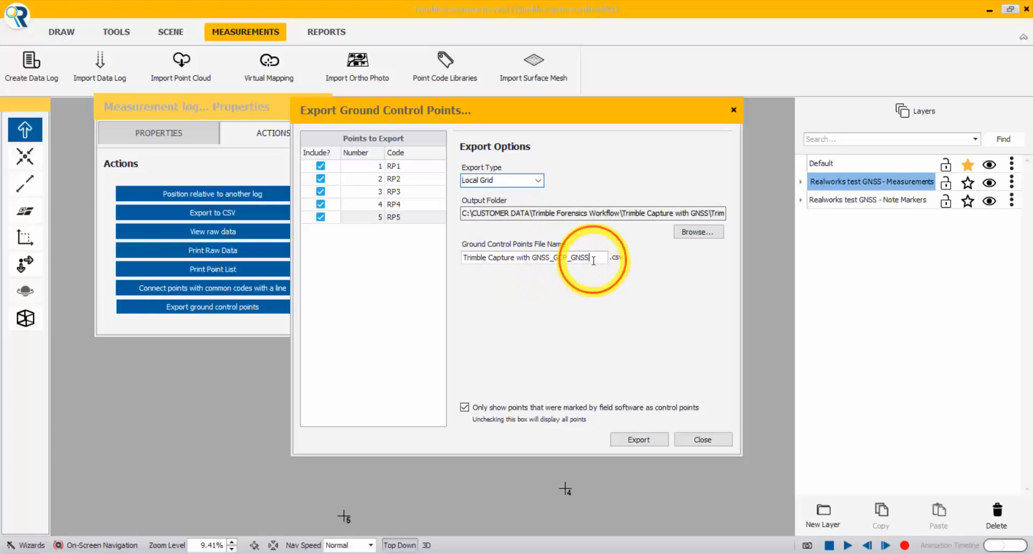
pyautogui.click(590, 281)
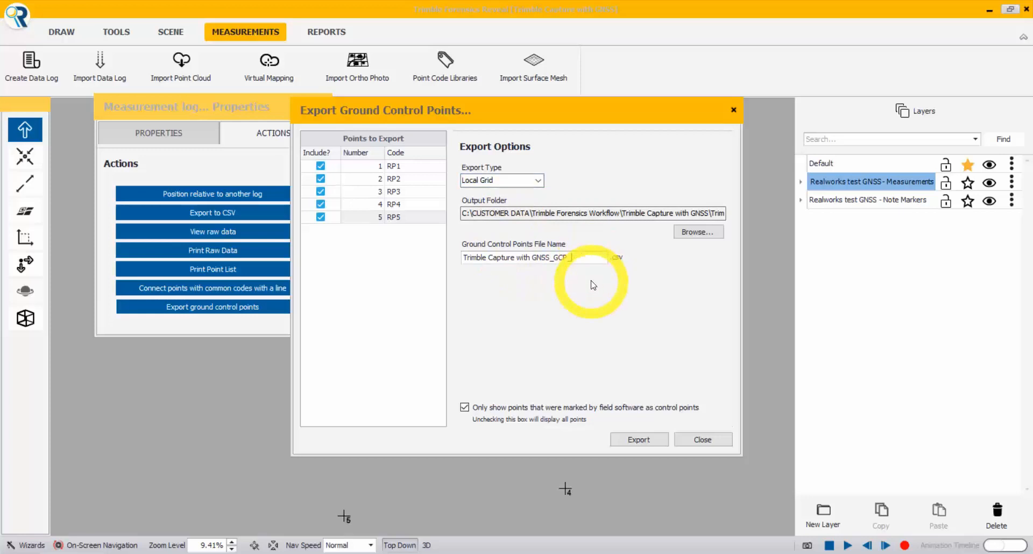
pyautogui.write('Grid')
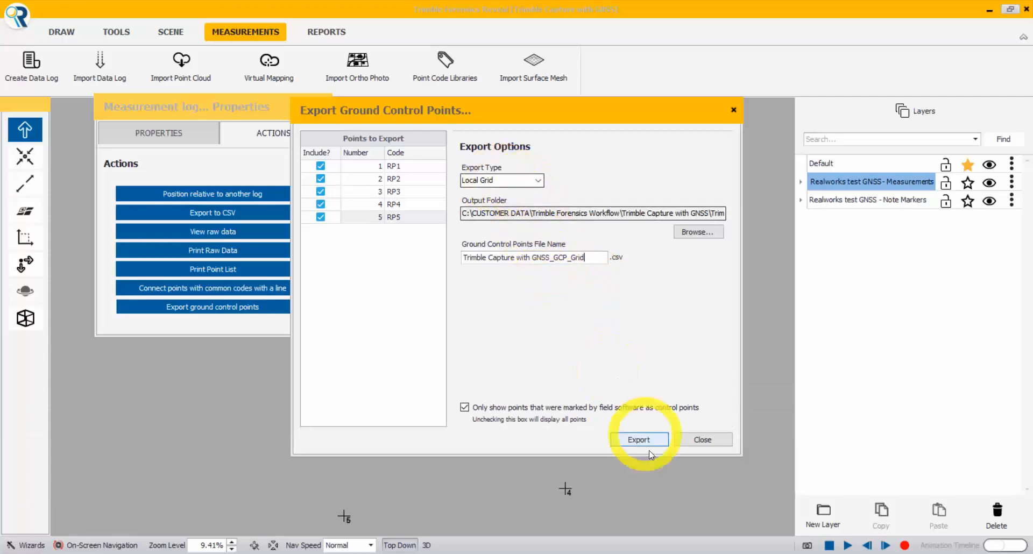
# - Export the local grid ground control points, then close the export dialog and the measurement log properties
pyautogui.click(639, 440)
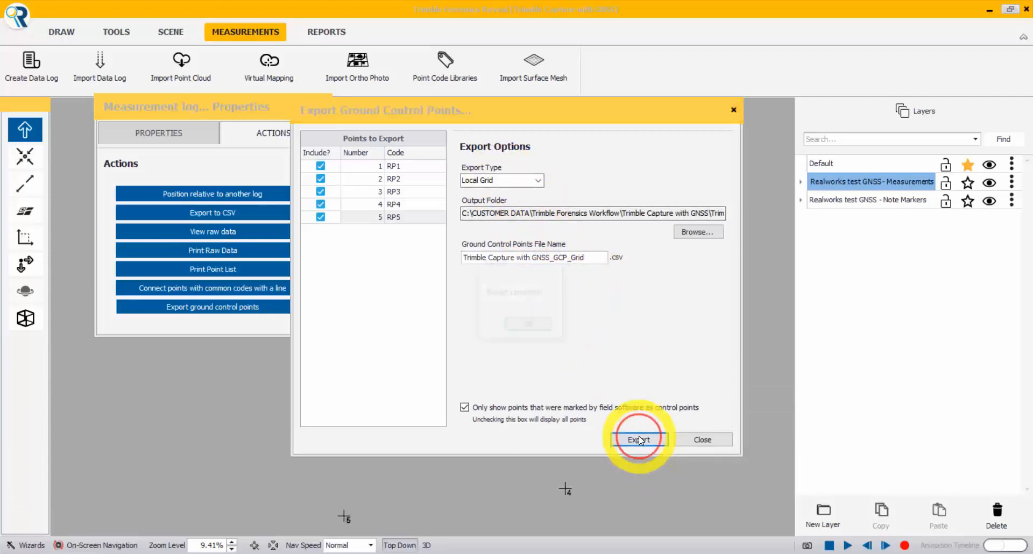
pyautogui.click(528, 324)
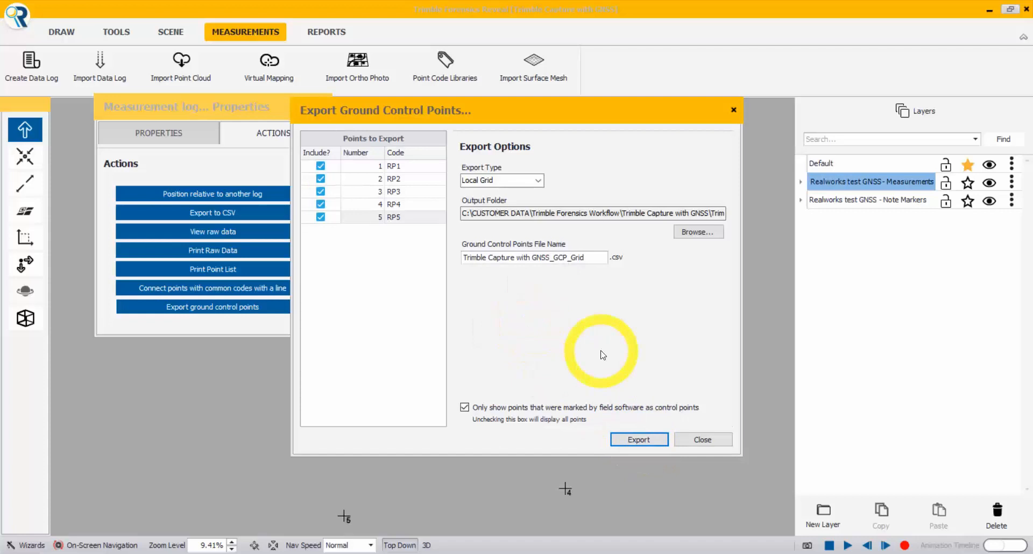
pyautogui.click(694, 439)
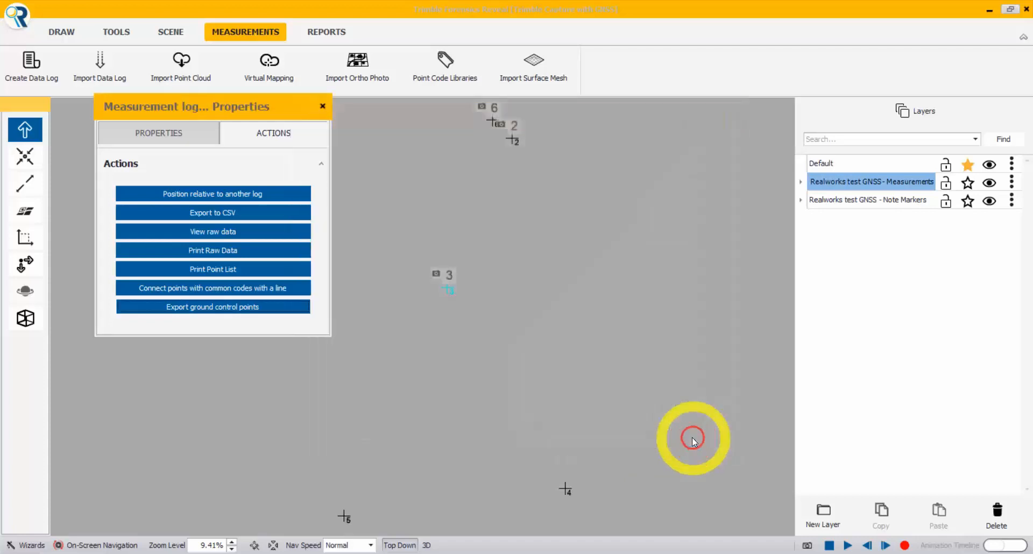
pyautogui.click(322, 107)
# - Switch to File Explorer and open the Trimble Capture with GNSS.exports folder under Trimble Forensics Workflow
pyautogui.click(310, 553)
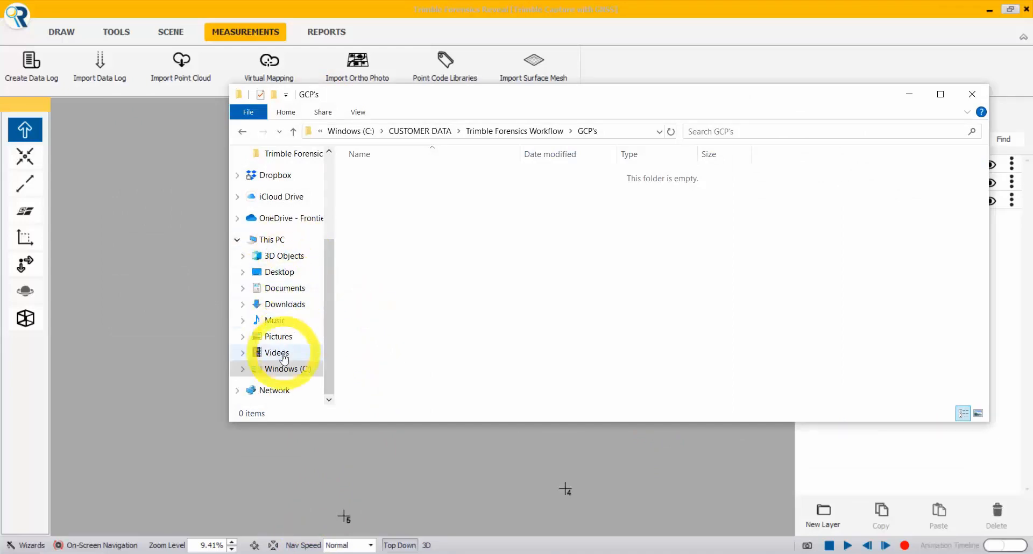
pyautogui.click(491, 133)
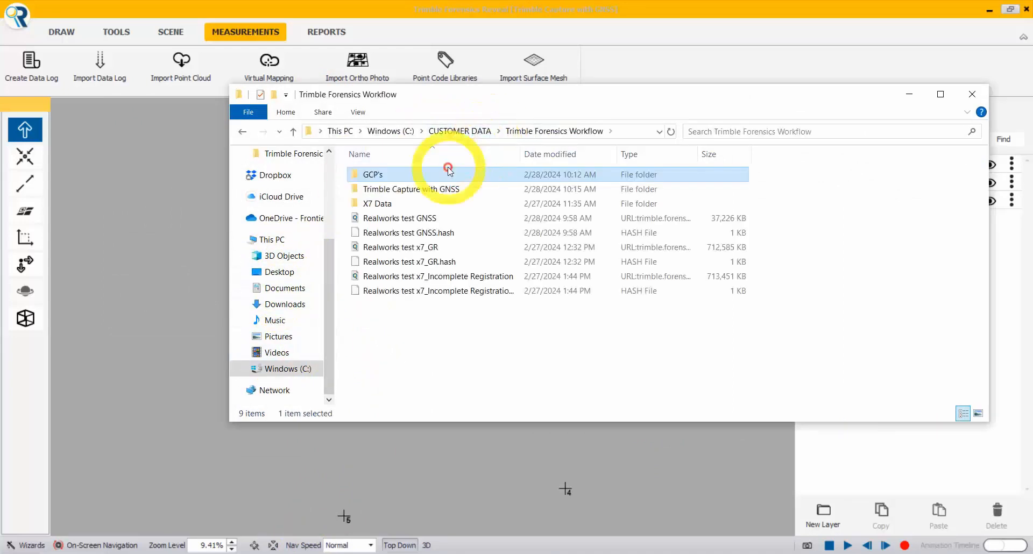
pyautogui.doubleClick(396, 189)
pyautogui.doubleClick(399, 191)
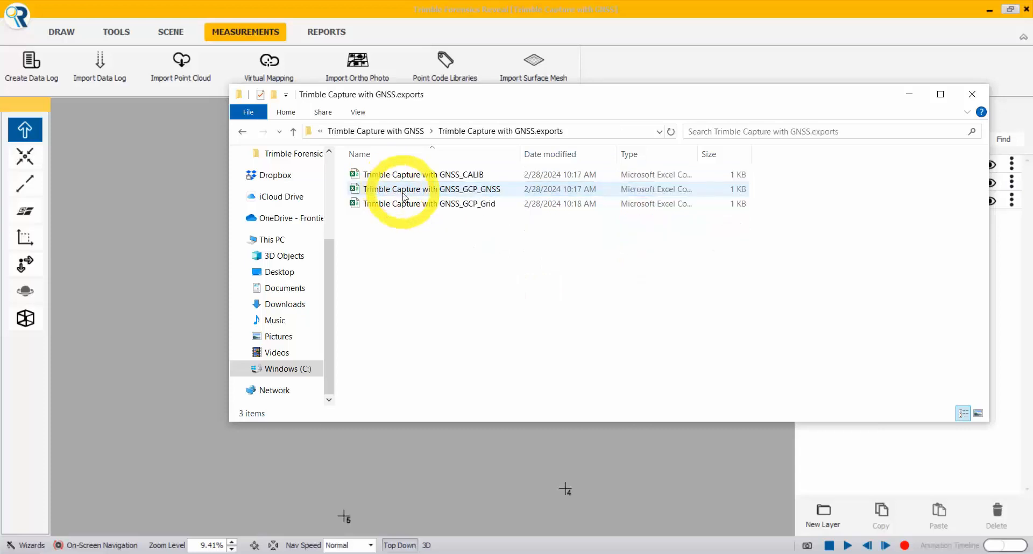
# - Open the Trimble Capture with GNSS_GCP_GNSS file in Excel, review the point coordinates in columns B, C and D, and close it
pyautogui.doubleClick(476, 191)
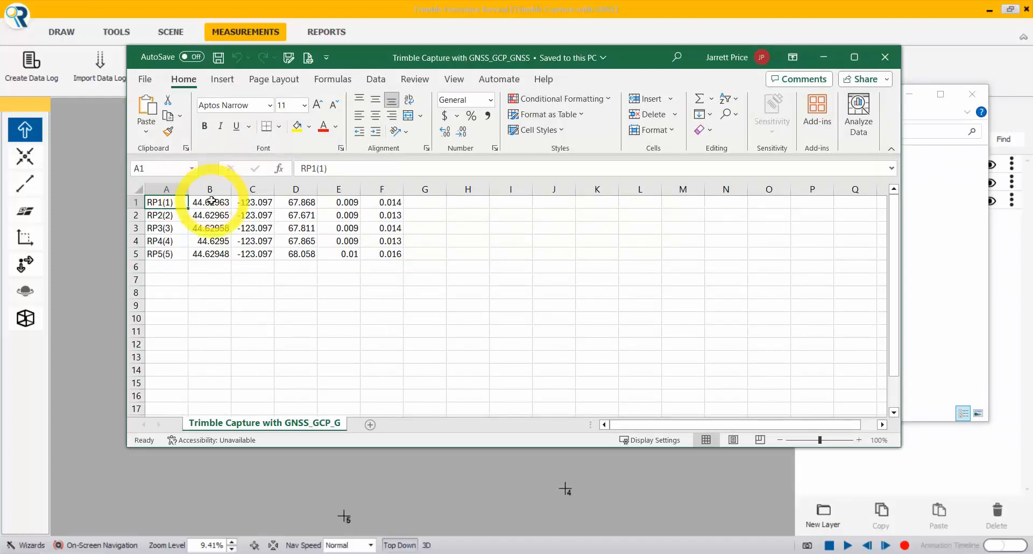
pyautogui.moveTo(212, 200); pyautogui.dragTo(219, 253)
pyautogui.moveTo(252, 203); pyautogui.dragTo(259, 254)
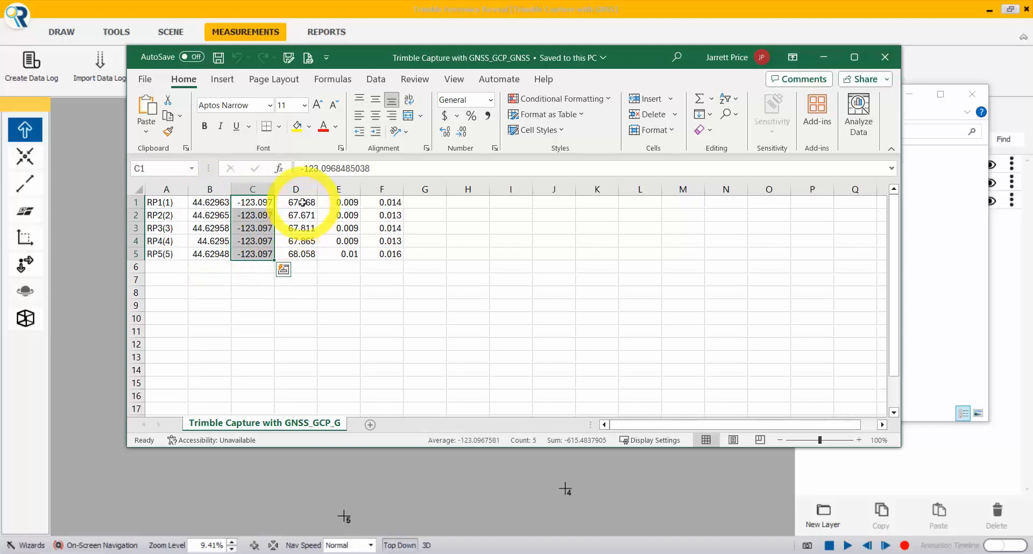
pyautogui.moveTo(303, 202); pyautogui.dragTo(305, 254)
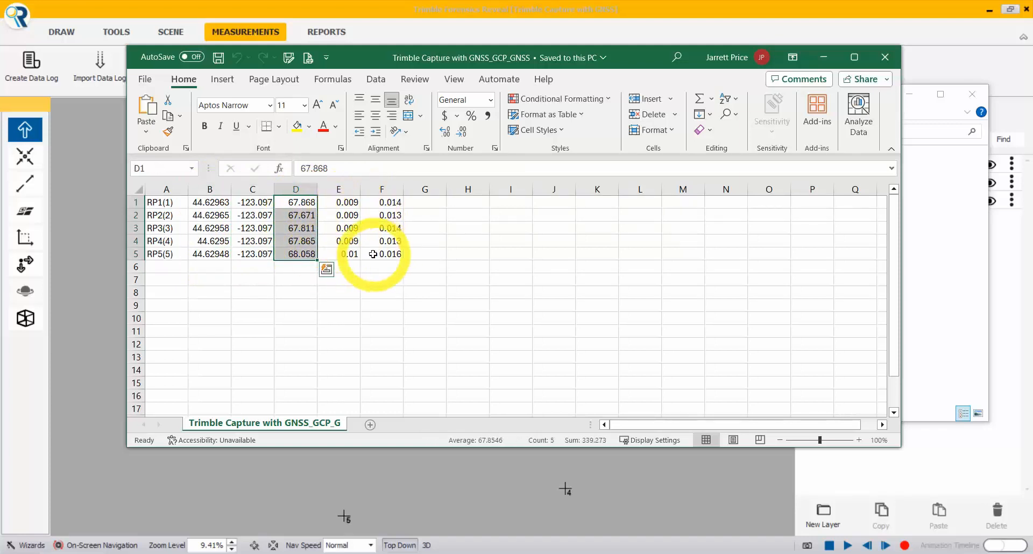
pyautogui.click(162, 267)
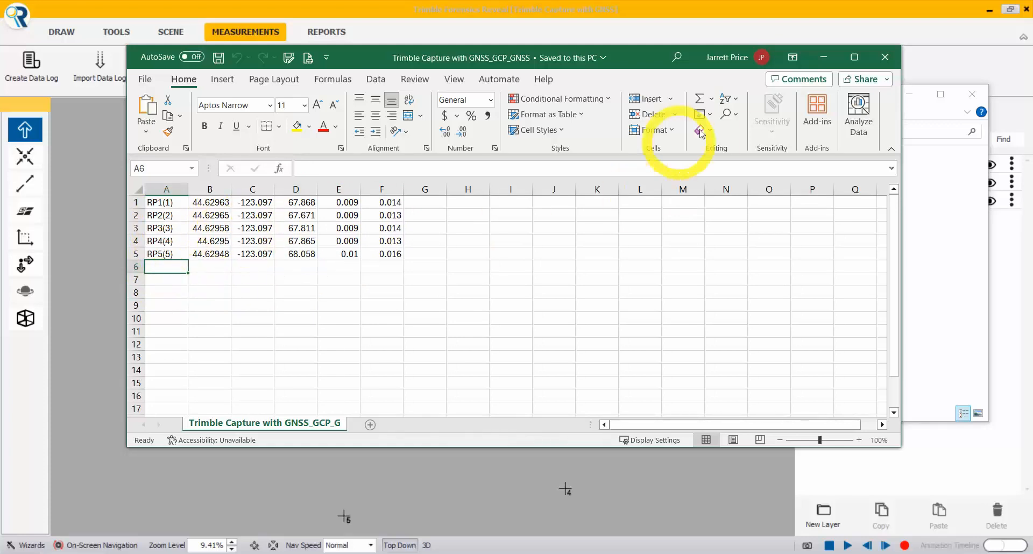
pyautogui.click(885, 56)
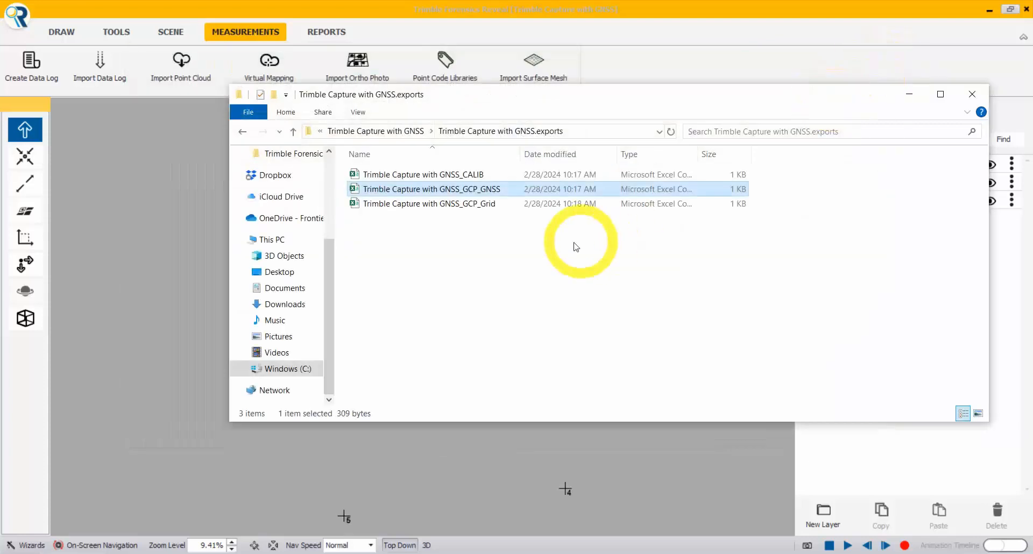
# - Open the Trimble Capture with GNSS_CALIB file in Excel, review its calibration and projection parameters, and close it
pyautogui.click(457, 178)
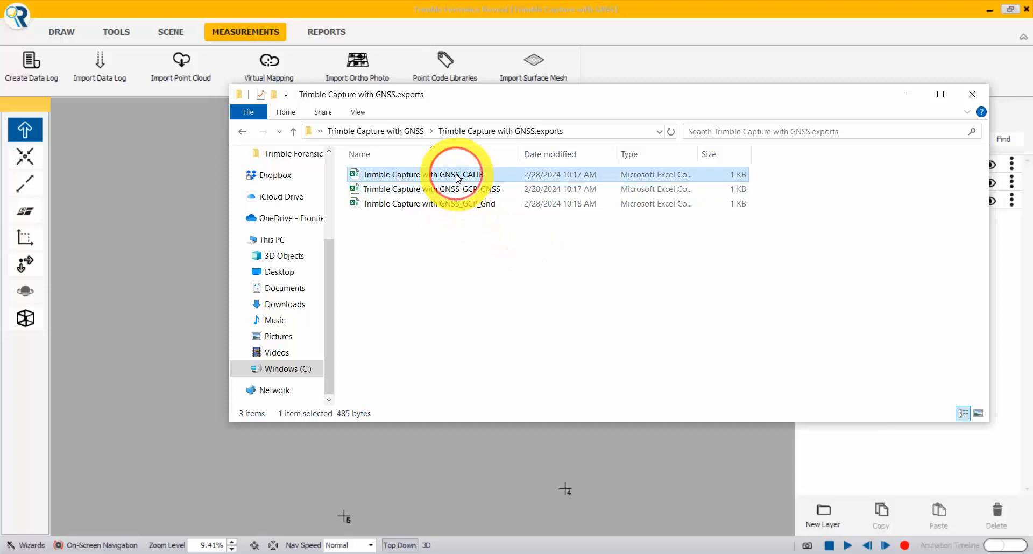
pyautogui.doubleClick(457, 178)
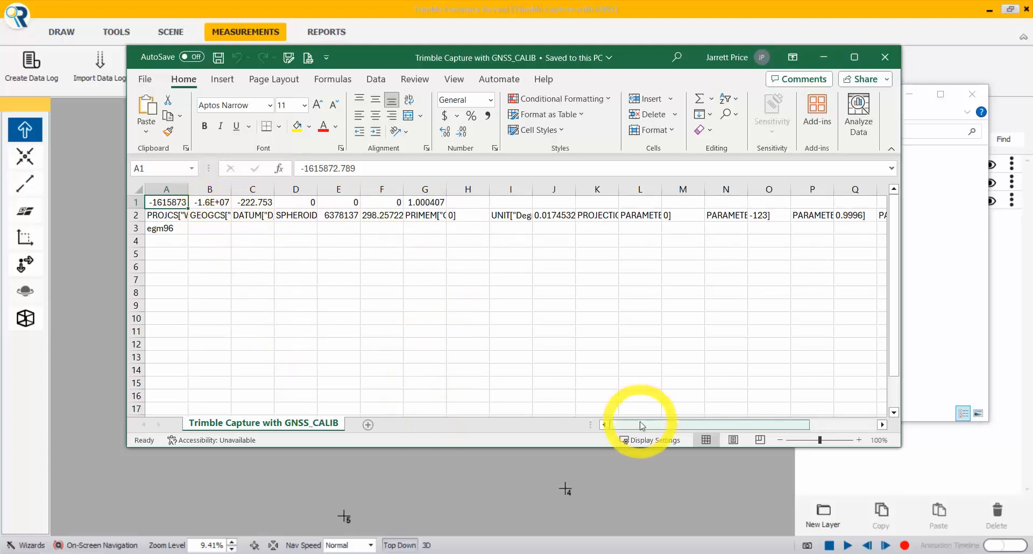
pyautogui.moveTo(640, 427)
pyautogui.mouseDown()
pyautogui.moveTo(760, 440)
pyautogui.moveTo(634, 434)
pyautogui.mouseUp()
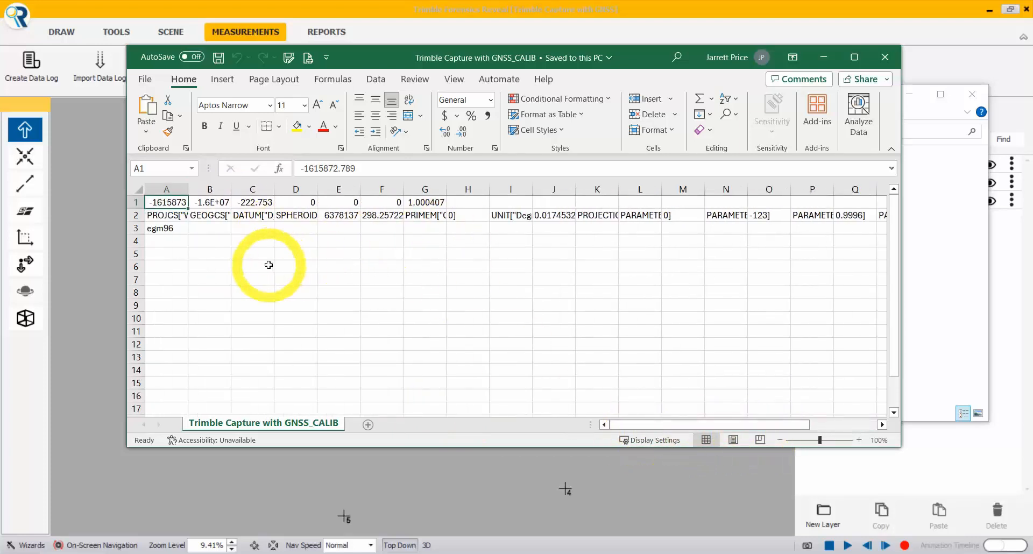
pyautogui.click(882, 60)
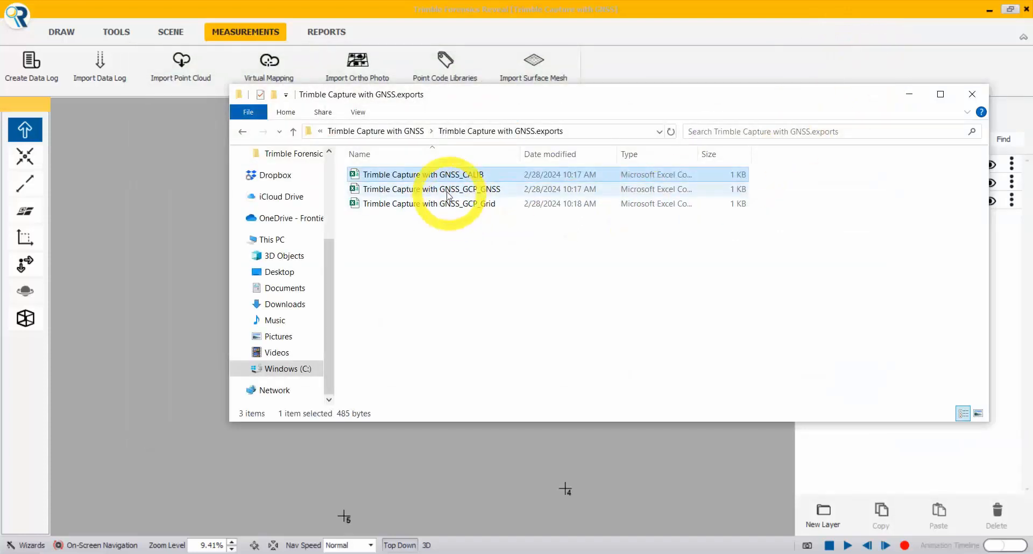
# - Open the Trimble Capture with GNSS_GCP_Grid file in Excel, review the local grid coordinates starting from RP1, and close it
pyautogui.doubleClick(446, 204)
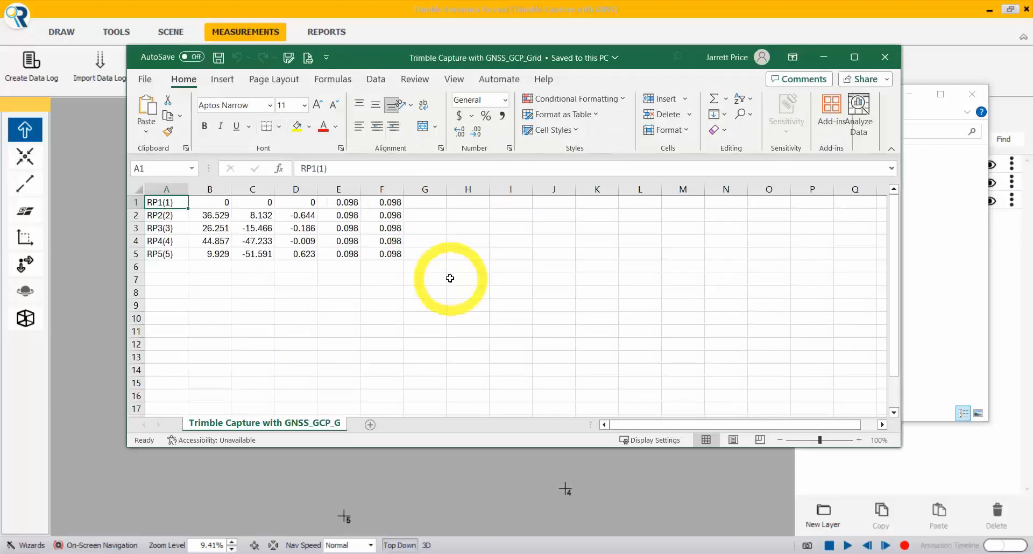
pyautogui.click(210, 200)
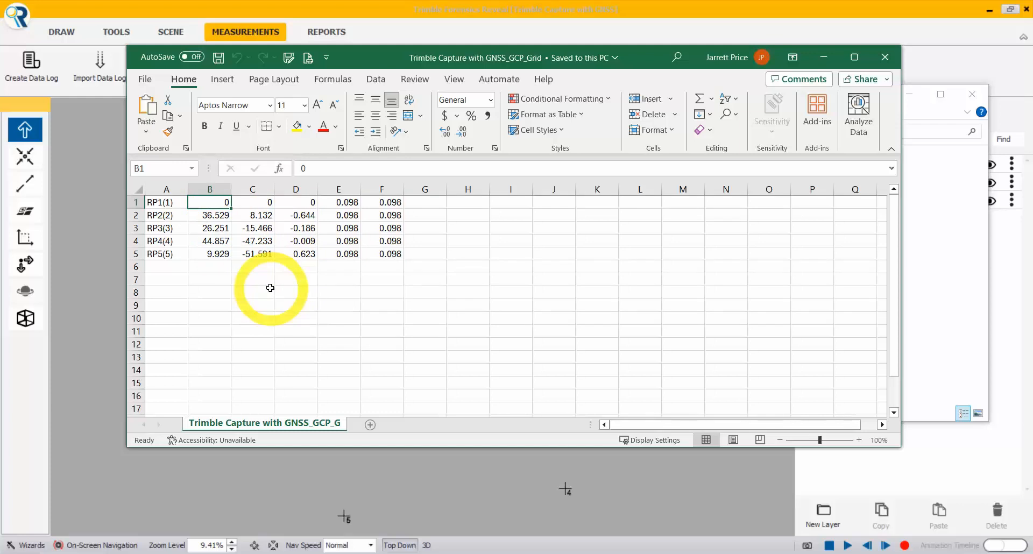
pyautogui.click(885, 57)
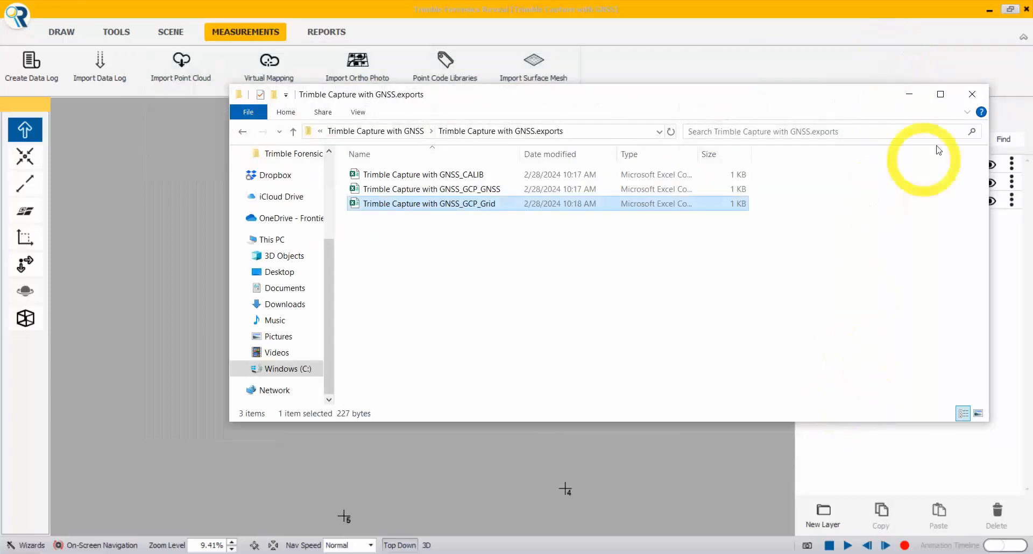